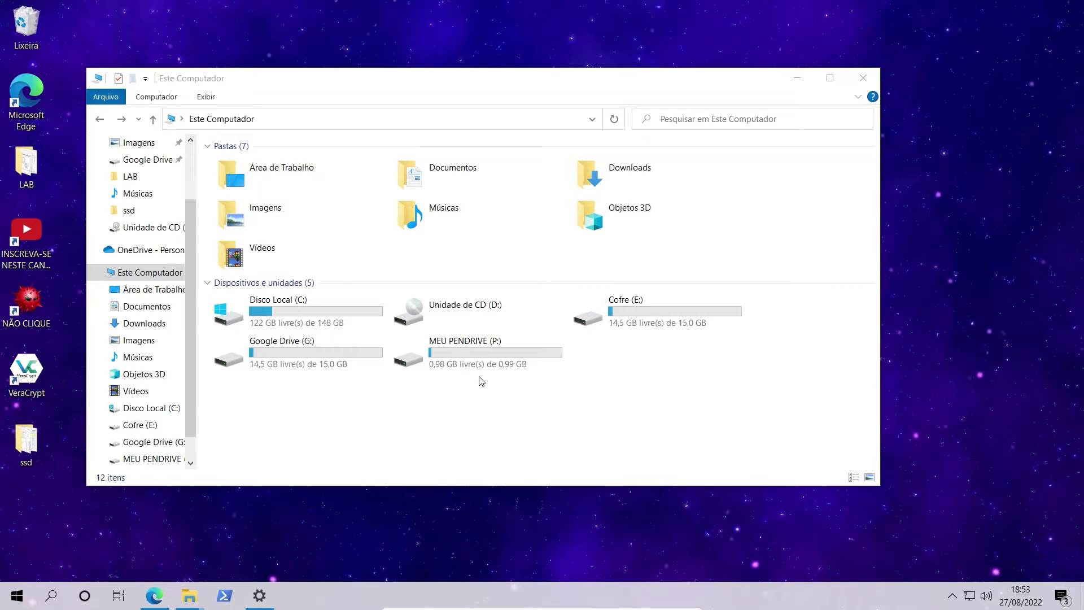
Review the MEU PENDRIVE (P:) drive's options without choosing one, then minimize File Explorer.
{"action": "right_click", "coordinate": [464, 354]}
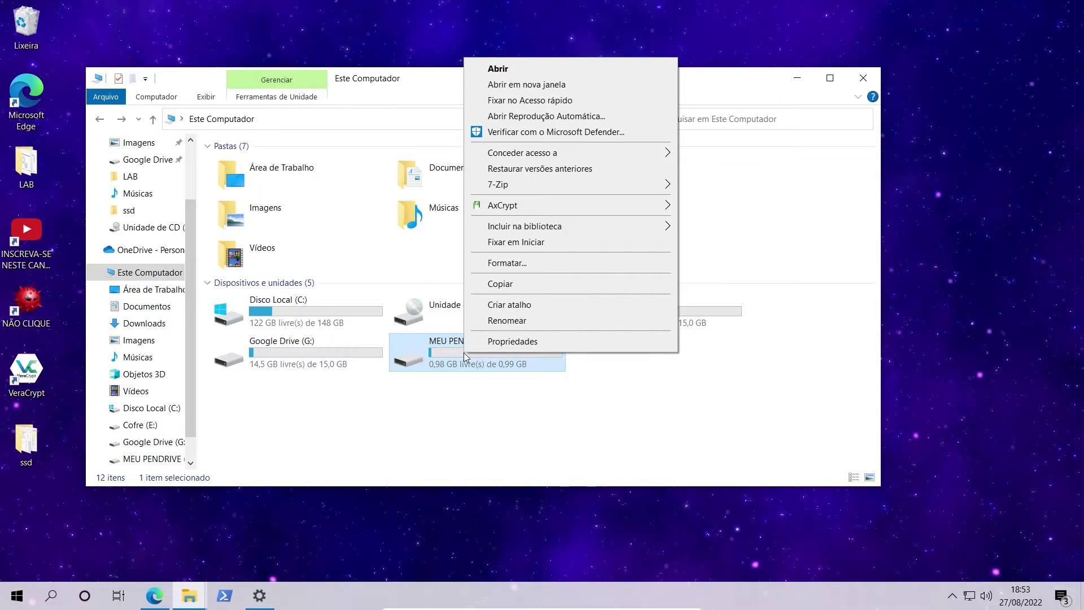
{"action": "left_click", "coordinate": [575, 450]}
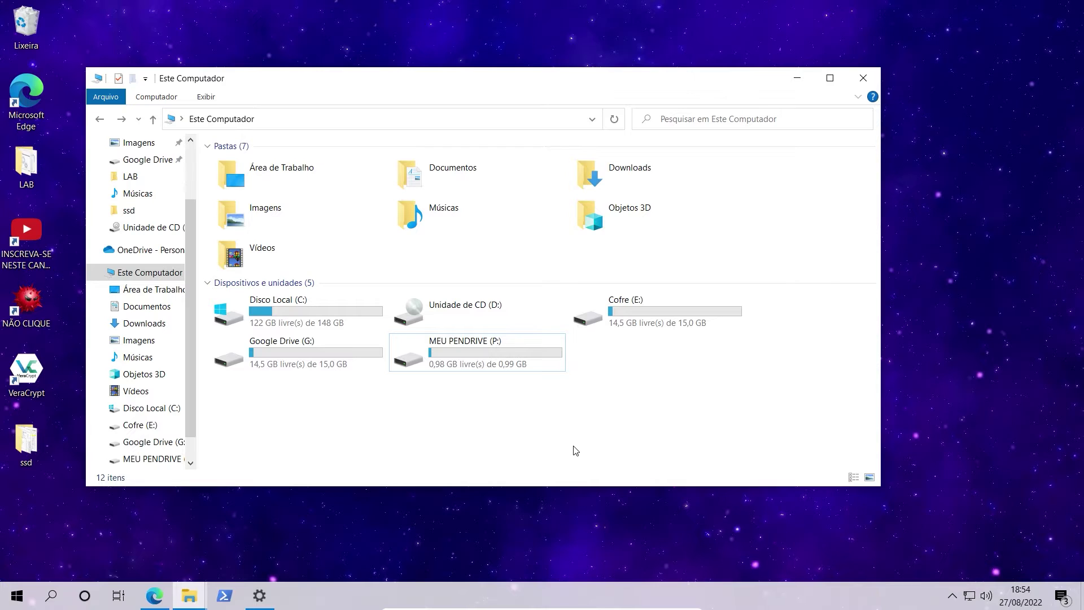
{"action": "left_click", "coordinate": [796, 79]}
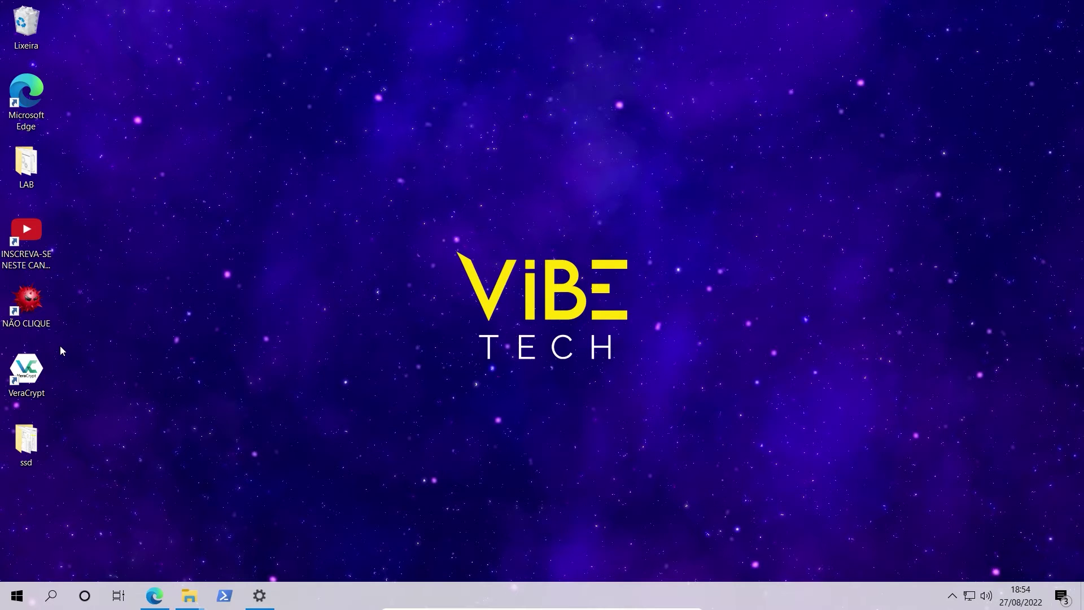
Launch VeraCrypt and begin a standard VeraCrypt volume as an encrypted file container.
{"action": "double_click", "coordinate": [33, 371]}
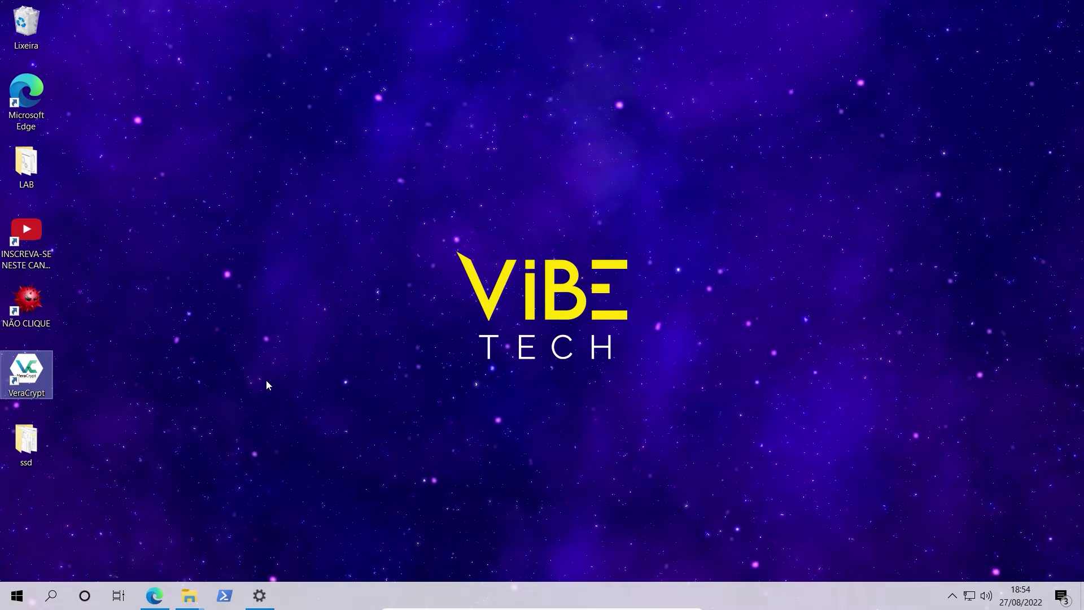
{"action": "double_click", "coordinate": [31, 369]}
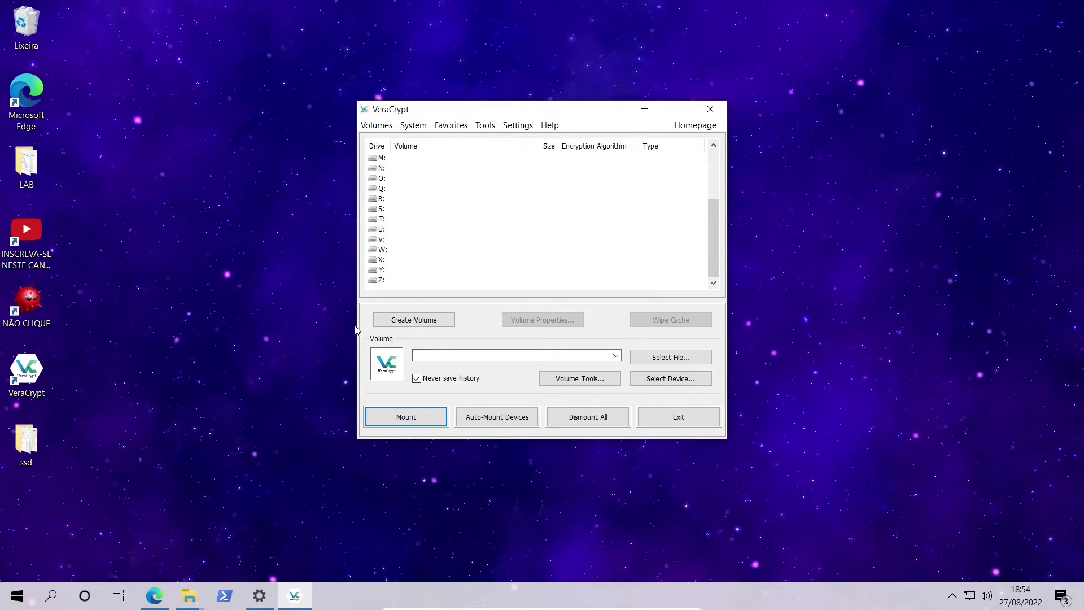
{"action": "left_click", "coordinate": [425, 324]}
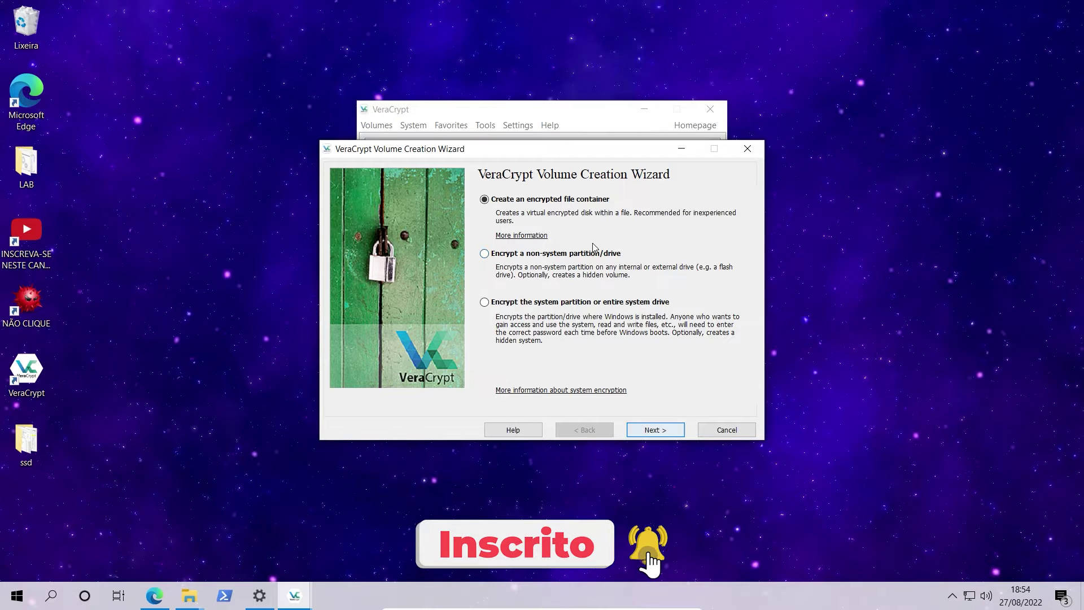
{"action": "left_click", "coordinate": [653, 430]}
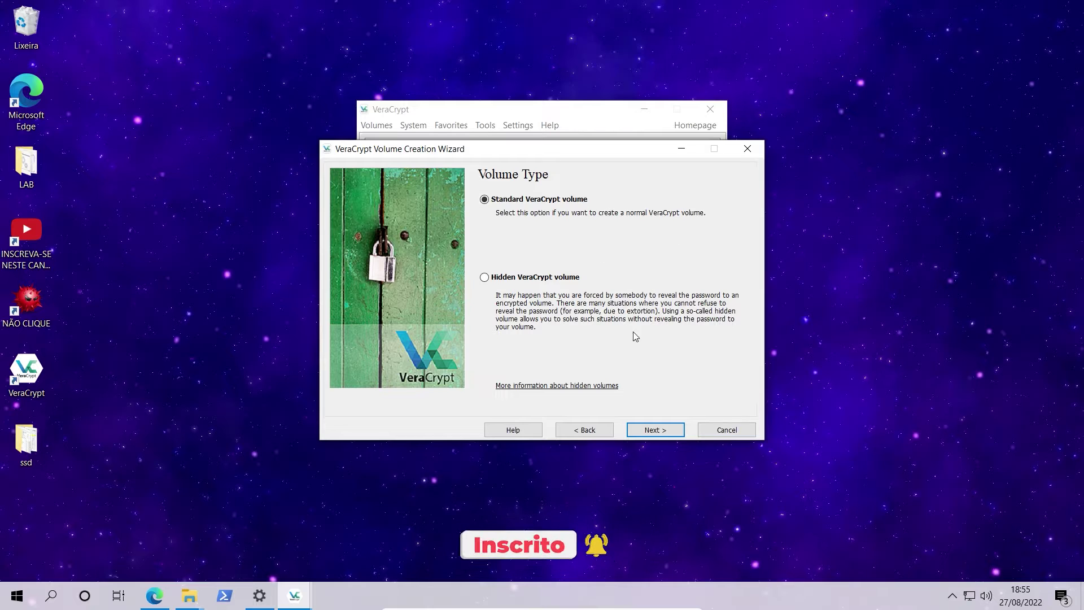
{"action": "left_click", "coordinate": [655, 430]}
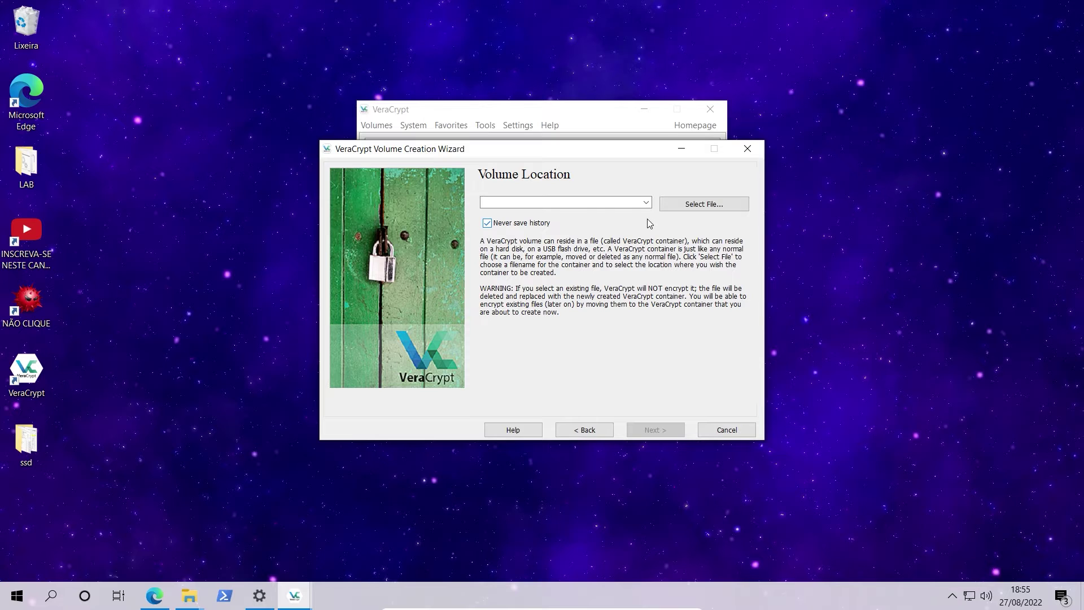
Save the container file as CONTAINER on MEU PENDRIVE (P:), giving P:\CONTAINER.
{"action": "left_click", "coordinate": [690, 207]}
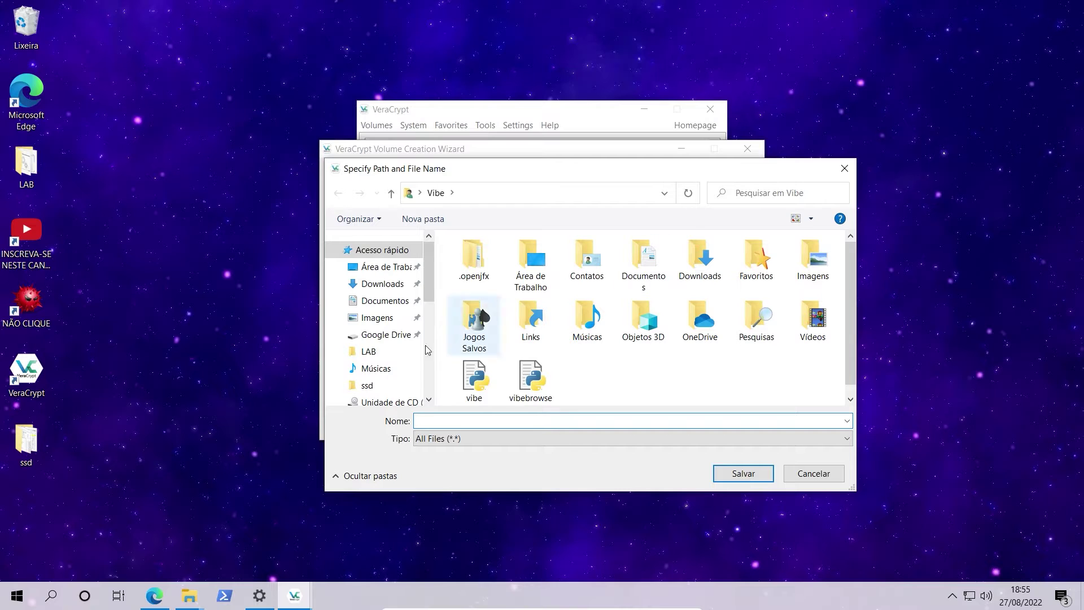
{"action": "scroll", "coordinate": [418, 356], "scroll_direction": "down", "scroll_amount": 5}
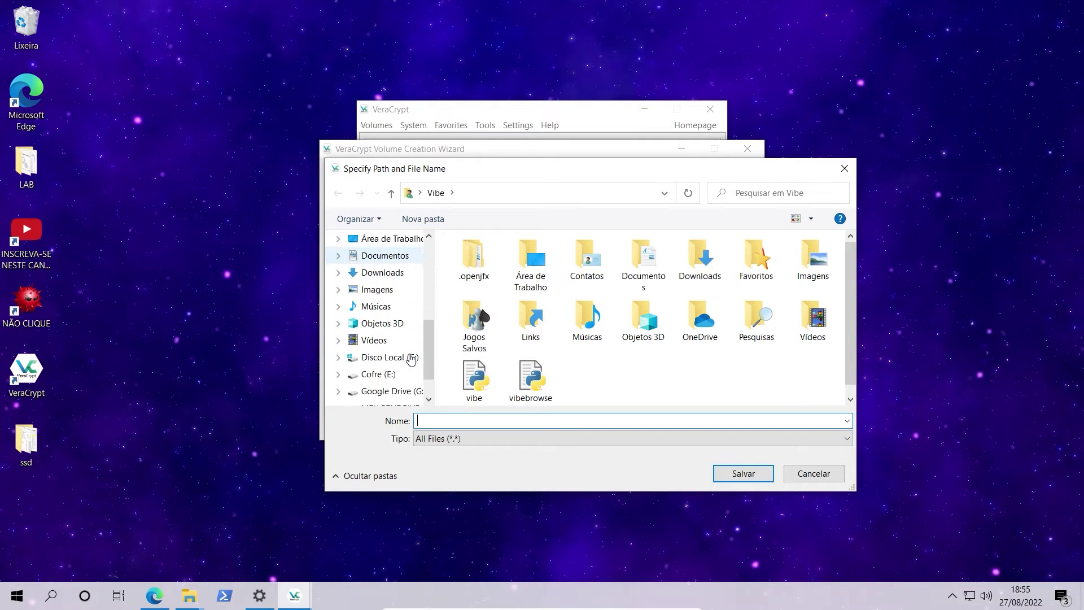
{"action": "scroll", "coordinate": [410, 359], "scroll_direction": "down", "scroll_amount": 2}
{"action": "left_click", "coordinate": [396, 360]}
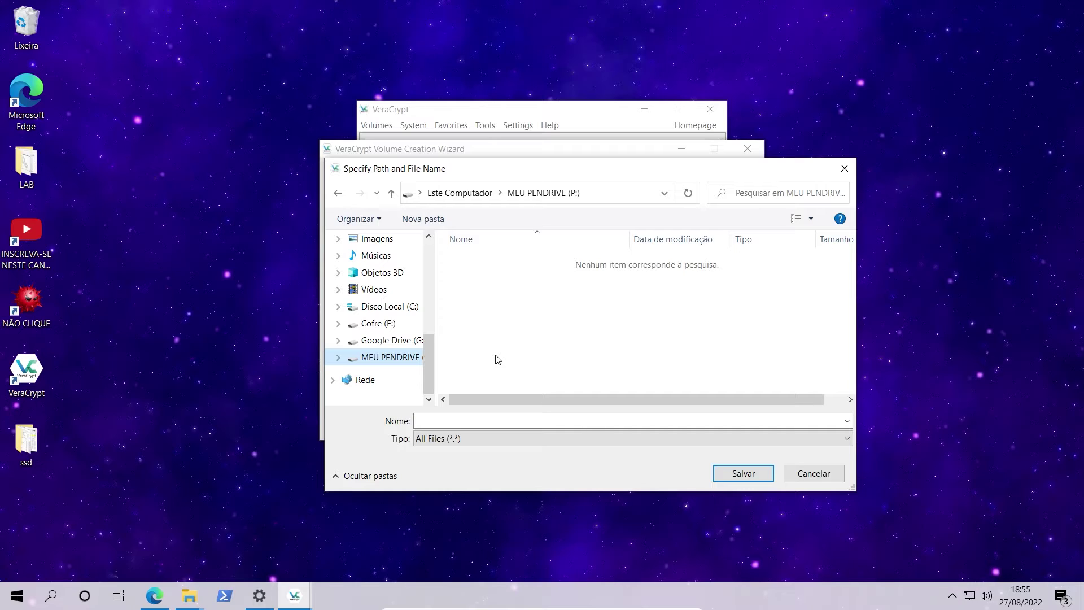
{"action": "left_click", "coordinate": [467, 419]}
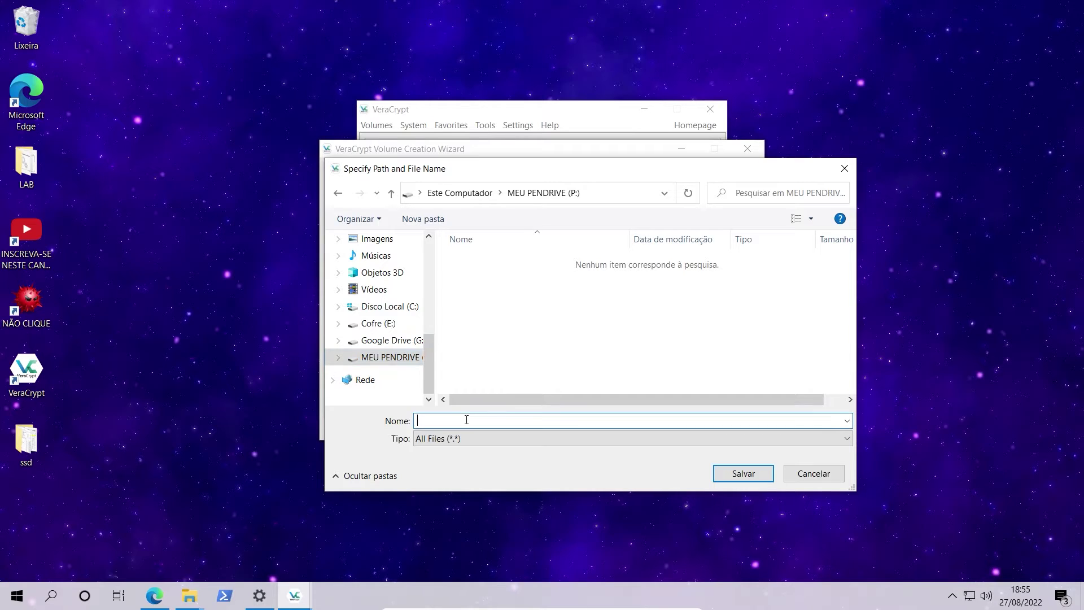
{"action": "type", "text": "CONTAINER"}
{"action": "left_click", "coordinate": [740, 479]}
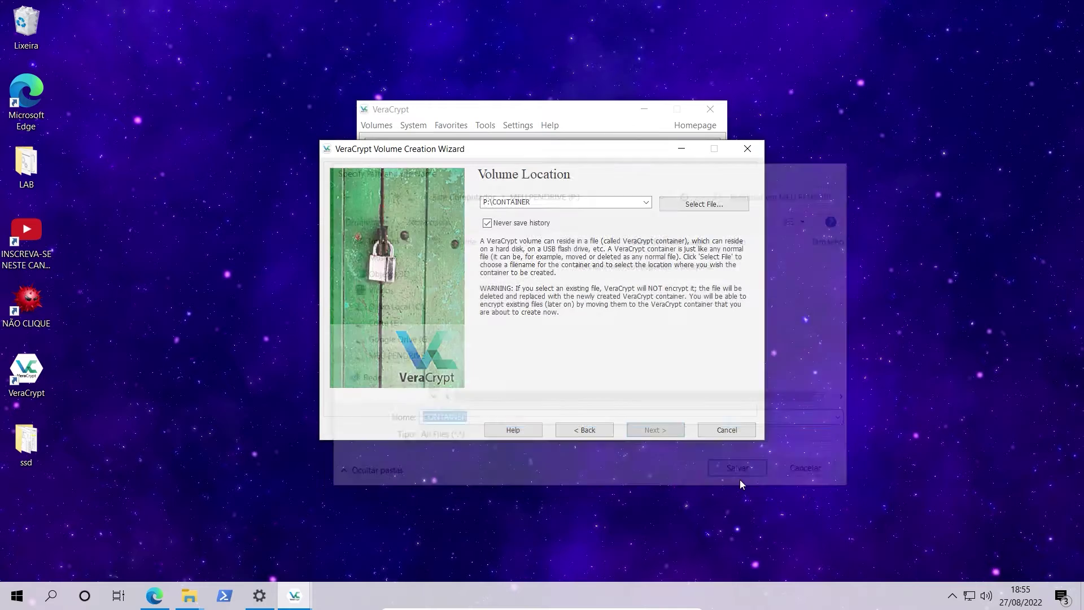
Keep AES as the encryption algorithm and choose SHA-256 as the hash algorithm.
{"action": "left_click", "coordinate": [648, 430]}
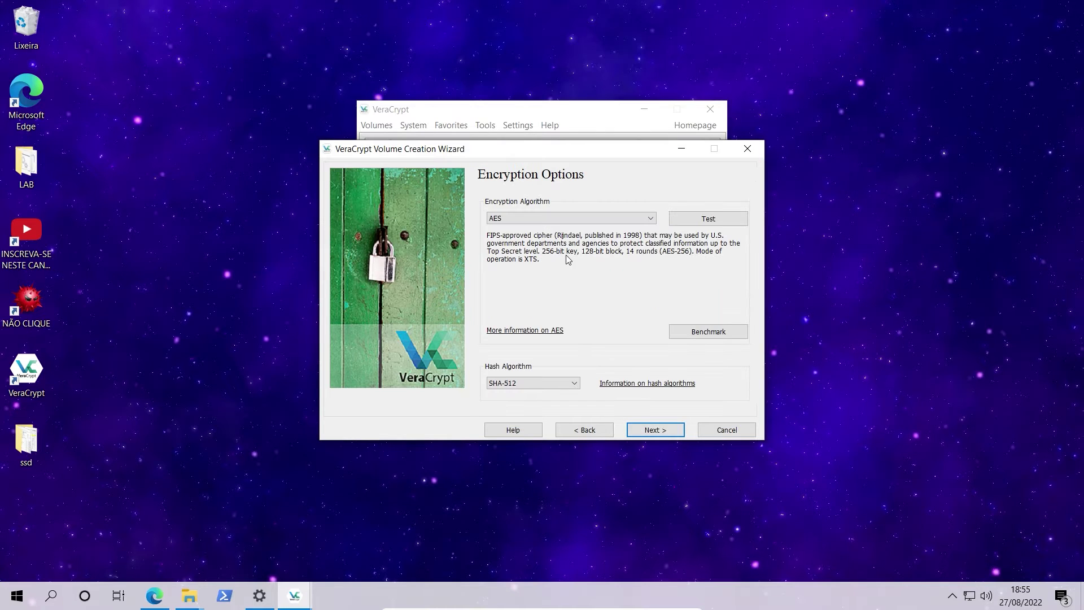
{"action": "left_click", "coordinate": [579, 218]}
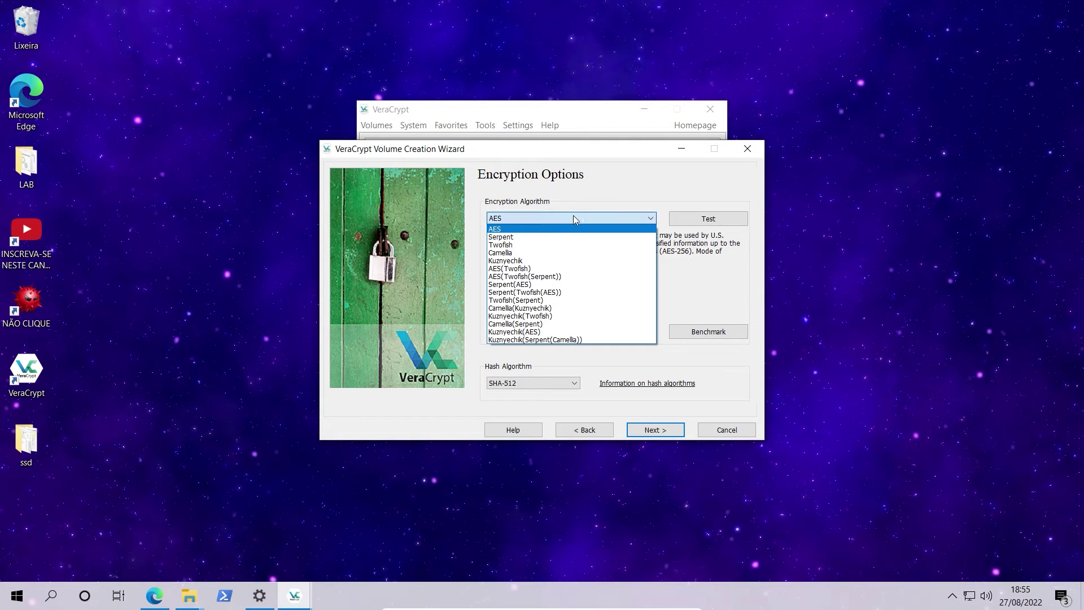
{"action": "left_click", "coordinate": [578, 199]}
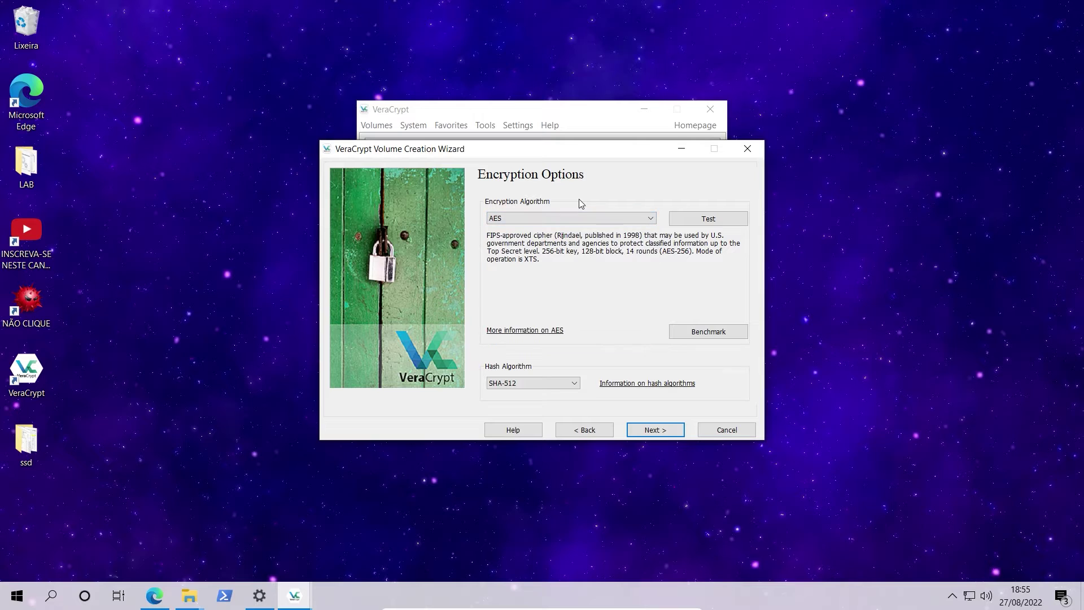
{"action": "left_click", "coordinate": [546, 384]}
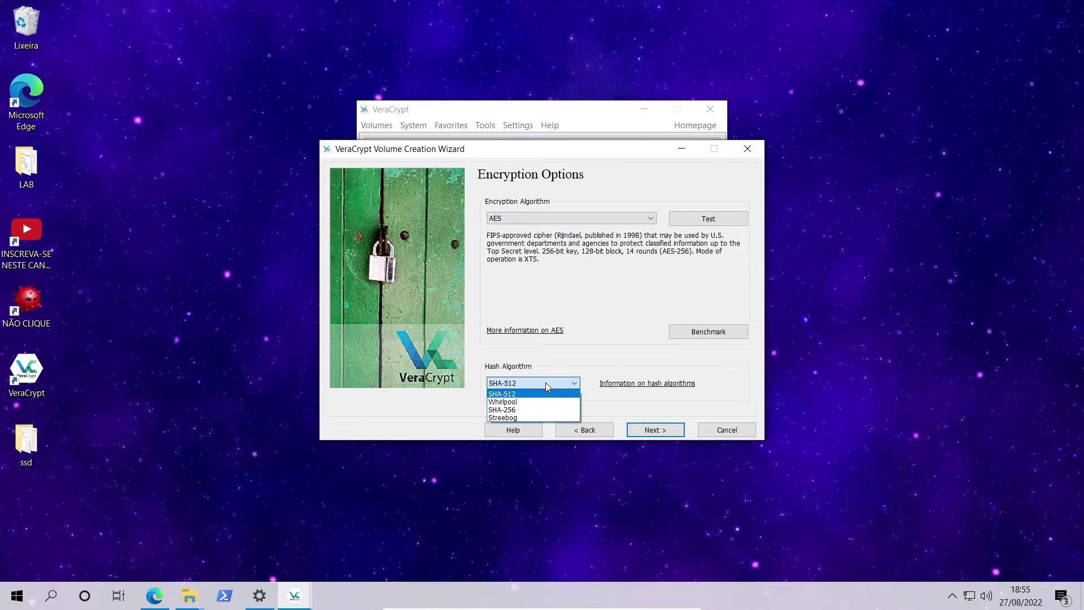
{"action": "left_click", "coordinate": [539, 411]}
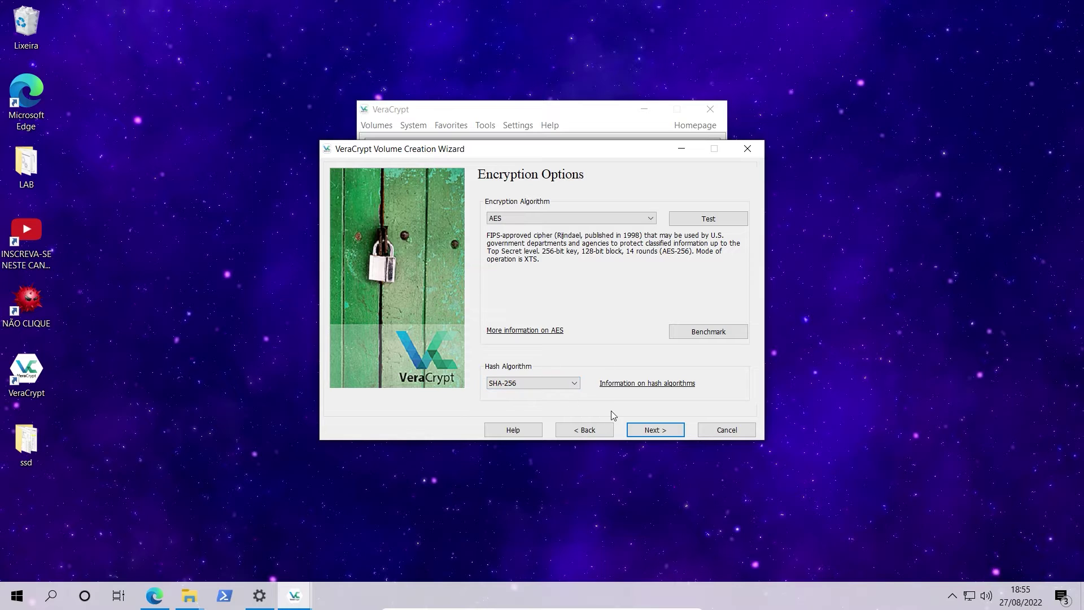
{"action": "left_click", "coordinate": [655, 430]}
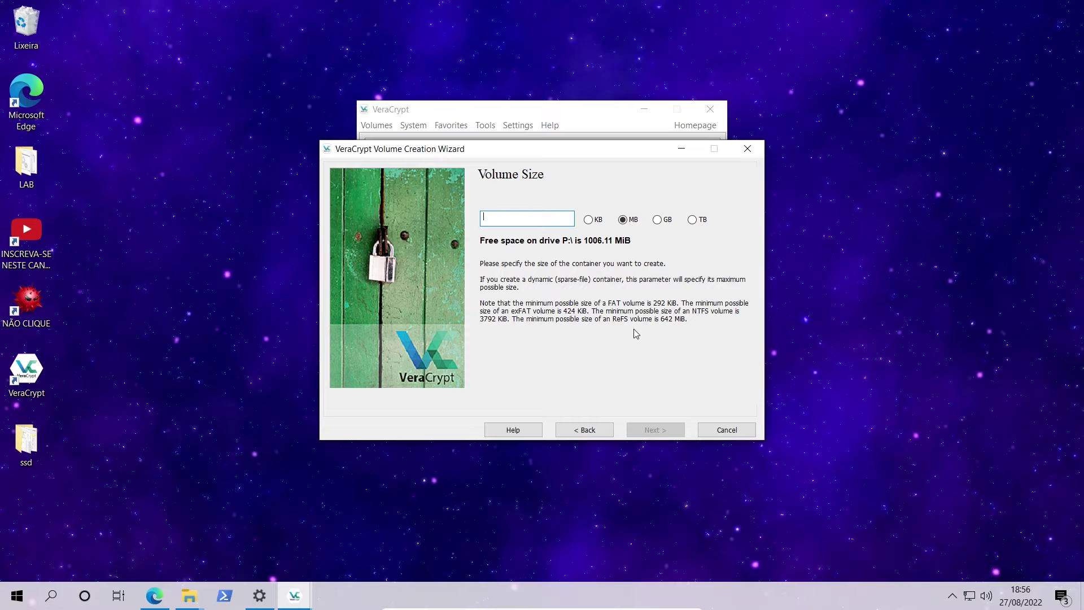
Set the container size to 500 MB, then enter and confirm the volume password with Caps Lock off.
{"action": "type", "text": "500"}
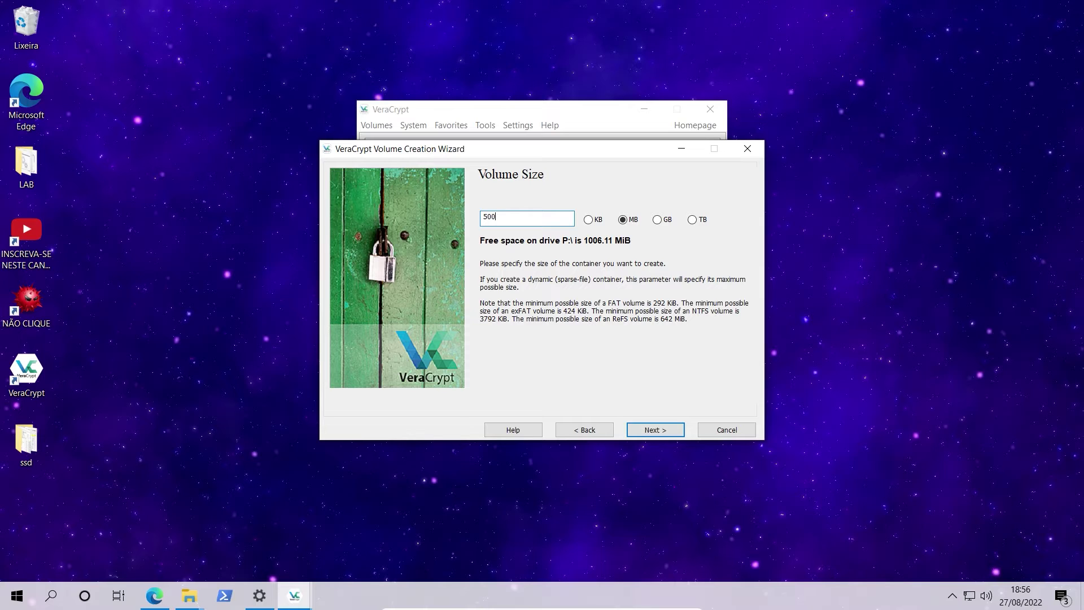
{"action": "left_click", "coordinate": [647, 430]}
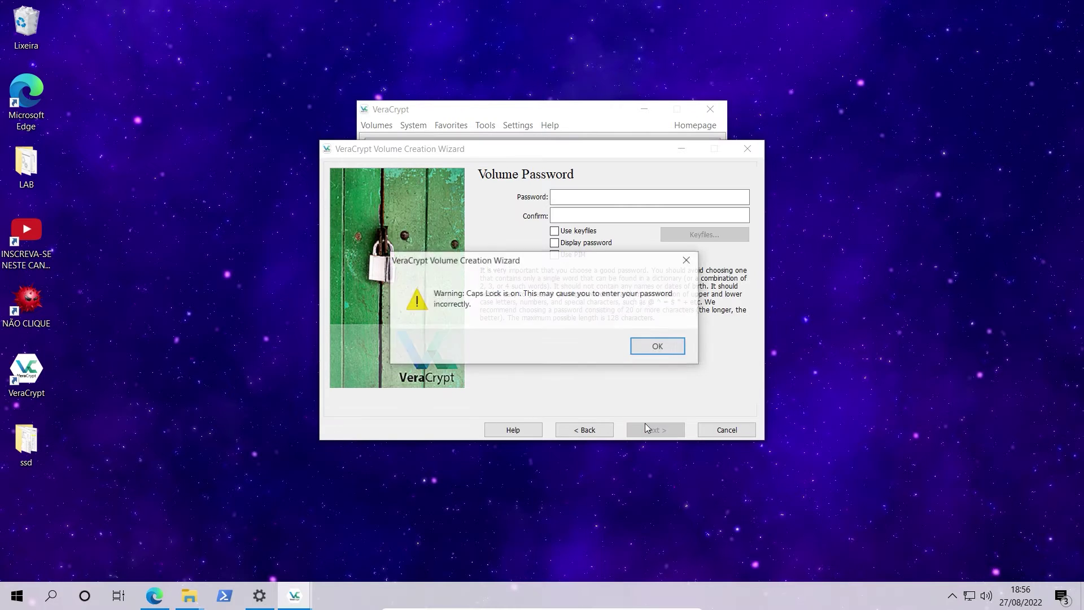
{"action": "left_click", "coordinate": [655, 346]}
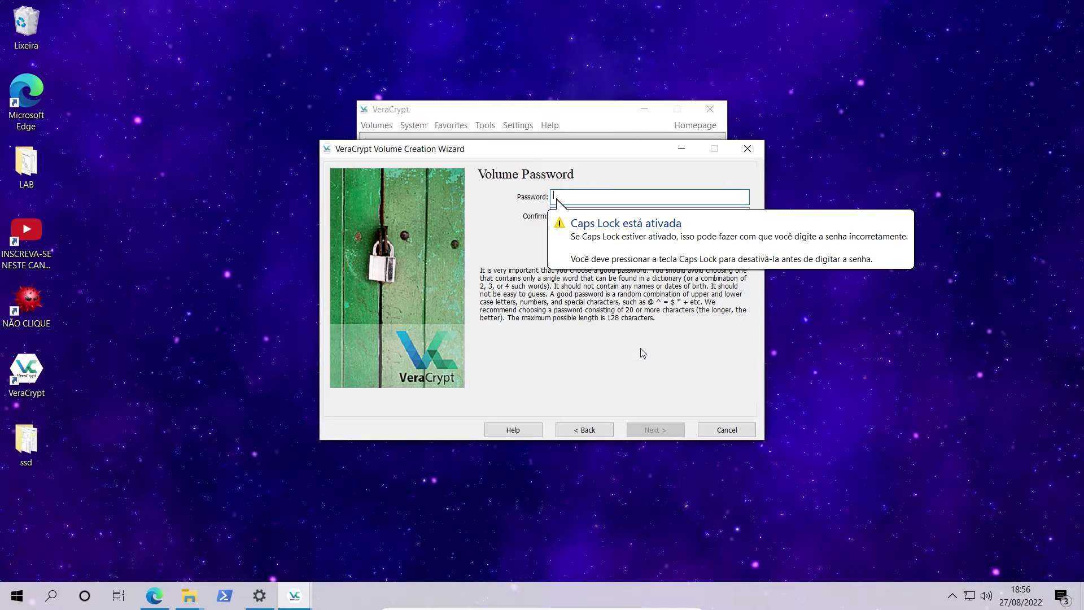
{"action": "key", "text": "Caps_Lock"}
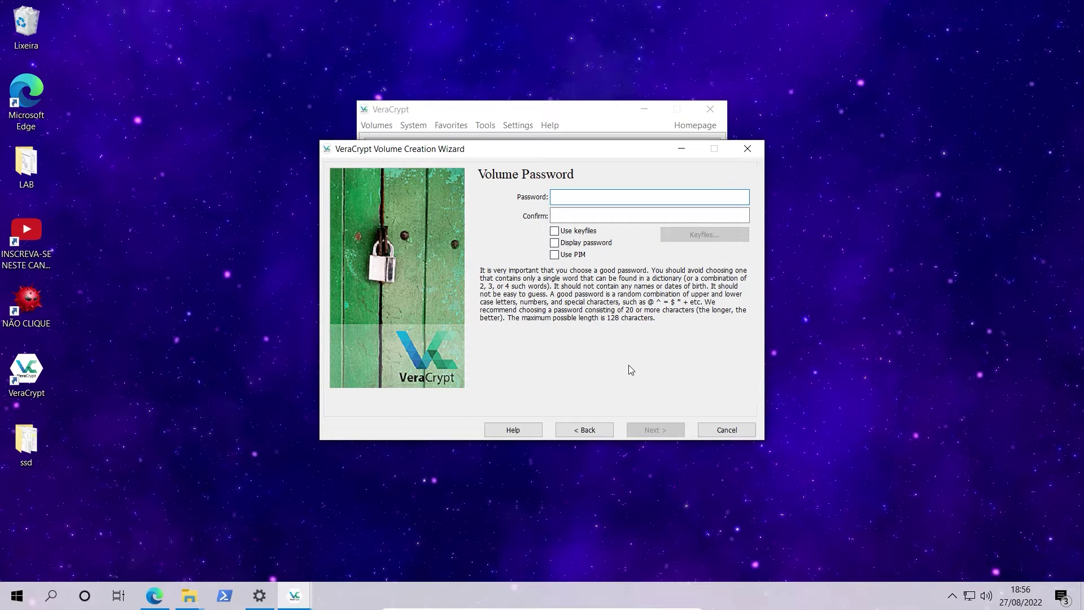
{"action": "type", "text": "123456789"}
{"action": "left_click", "coordinate": [604, 212]}
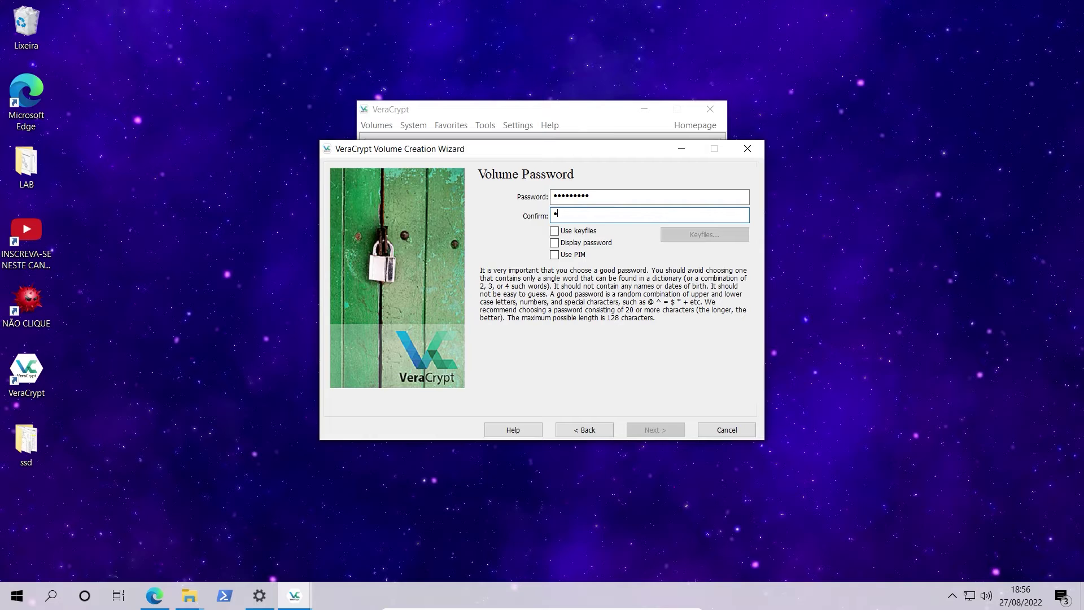
{"action": "type", "text": "123456789"}
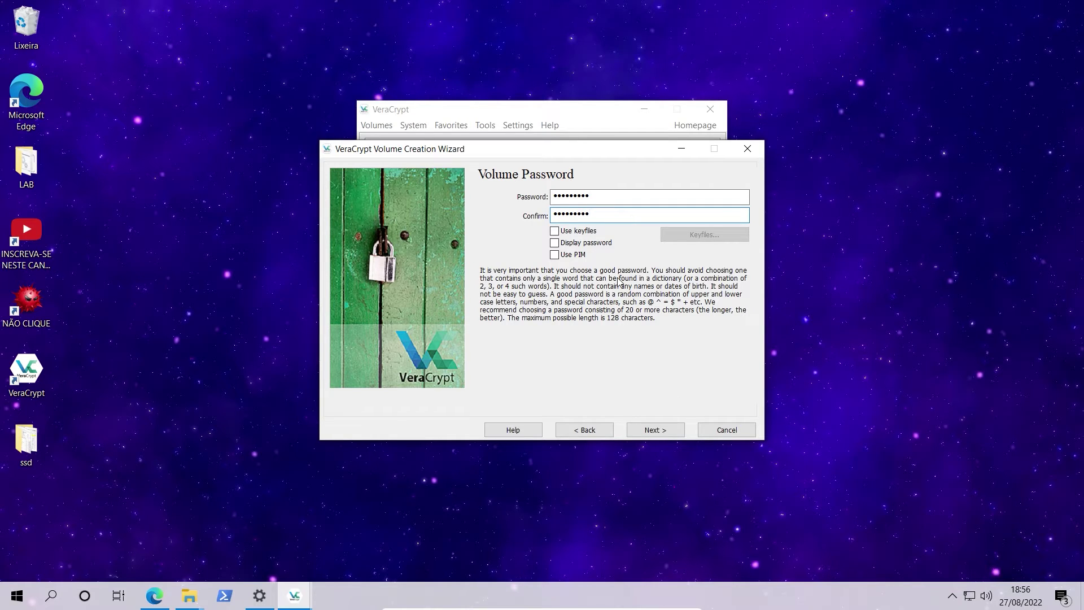
{"action": "left_click", "coordinate": [655, 430]}
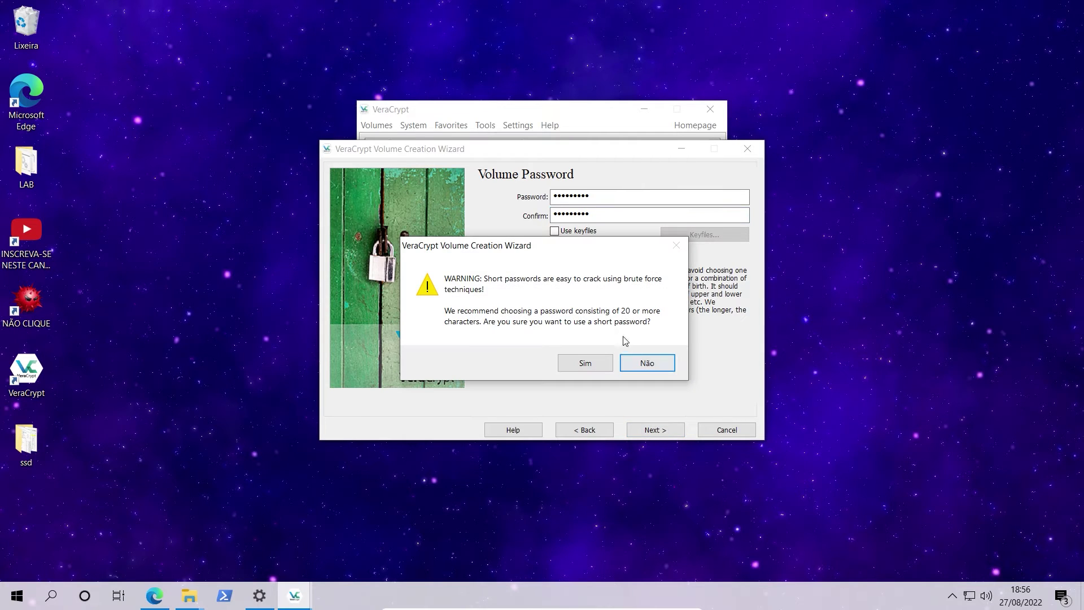
Accept the short password and format the volume as FAT, then return to the wizard's start after success.
{"action": "left_click", "coordinate": [587, 362]}
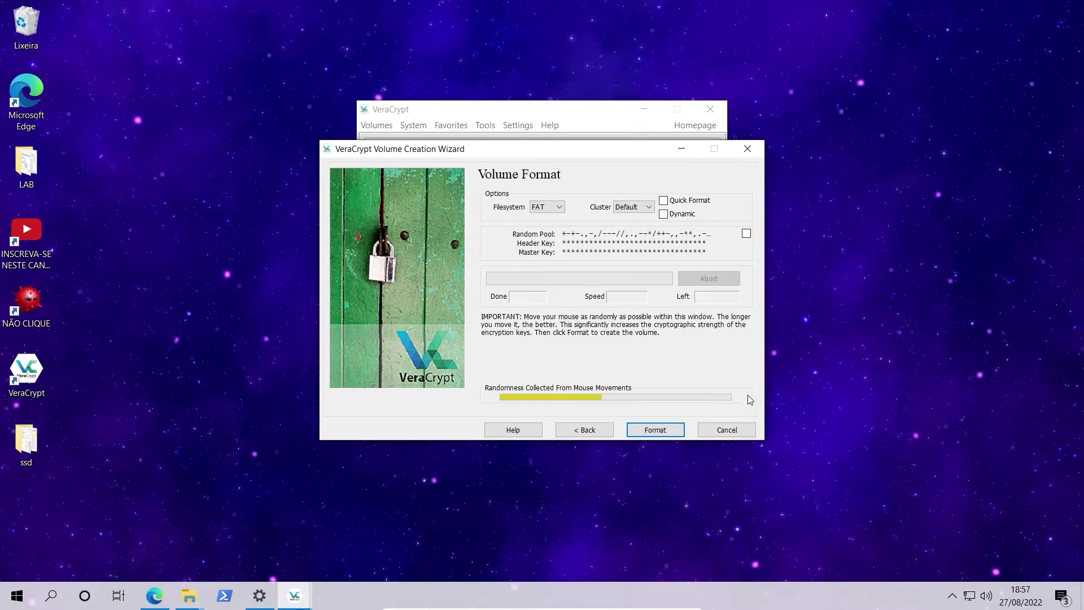
{"action": "left_click", "coordinate": [660, 431]}
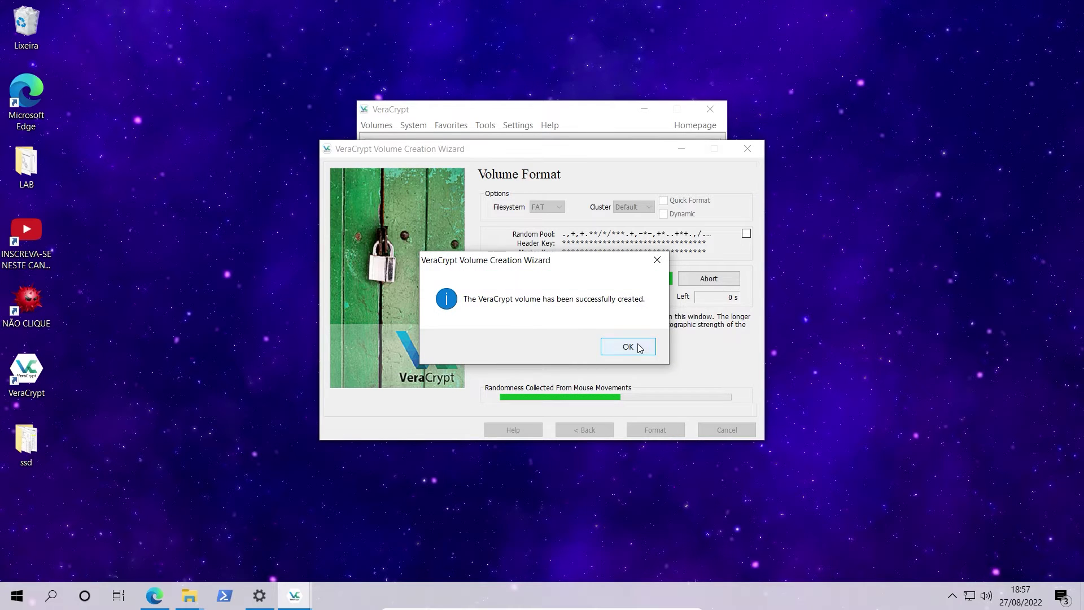
{"action": "left_click", "coordinate": [626, 346]}
{"action": "left_click", "coordinate": [649, 430]}
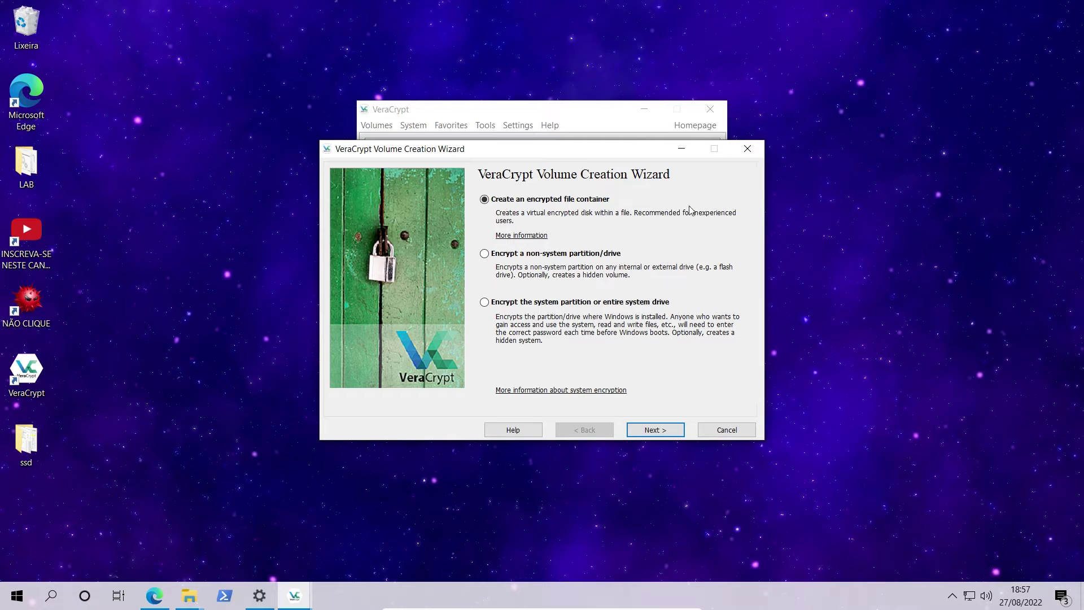
Close the wizard and check that MEU PENDRIVE (P:) holds the new 512,000 KB CONTAINER file.
{"action": "left_click", "coordinate": [747, 149]}
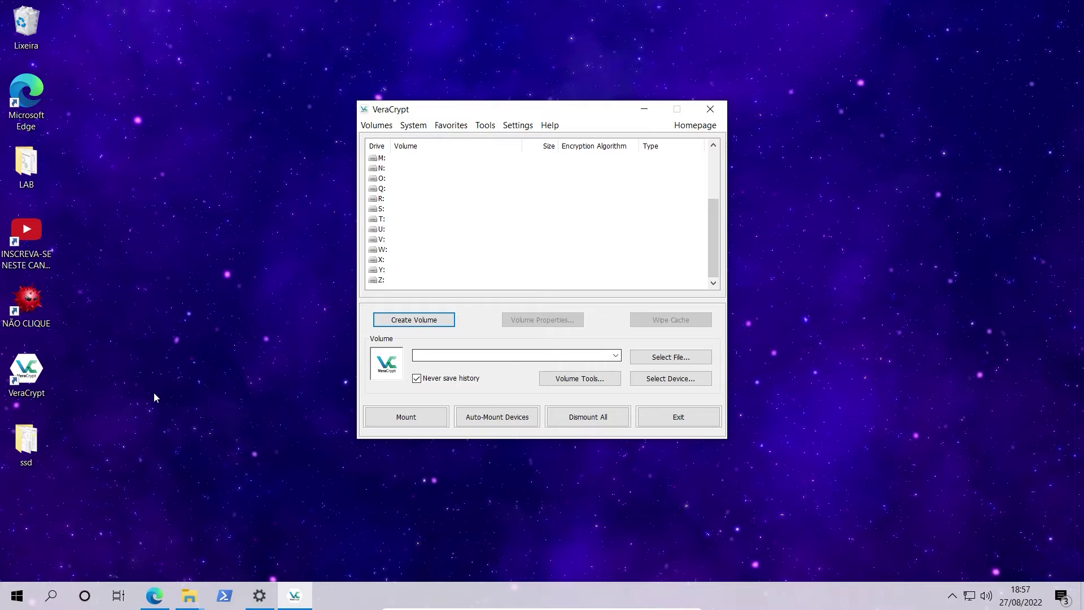
{"action": "mouse_move", "coordinate": [190, 596]}
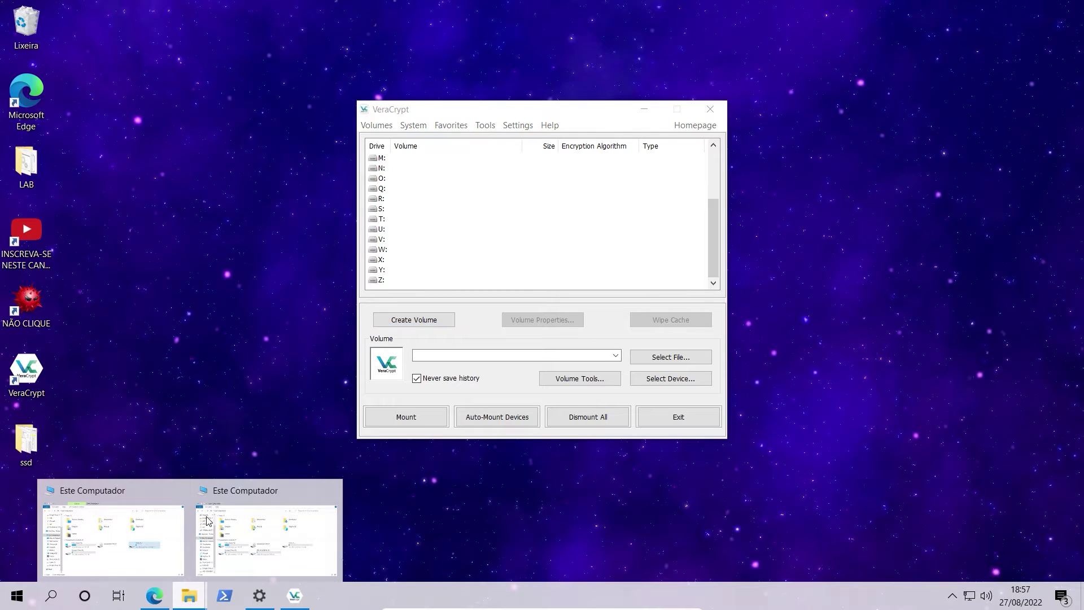
{"action": "mouse_move", "coordinate": [209, 524]}
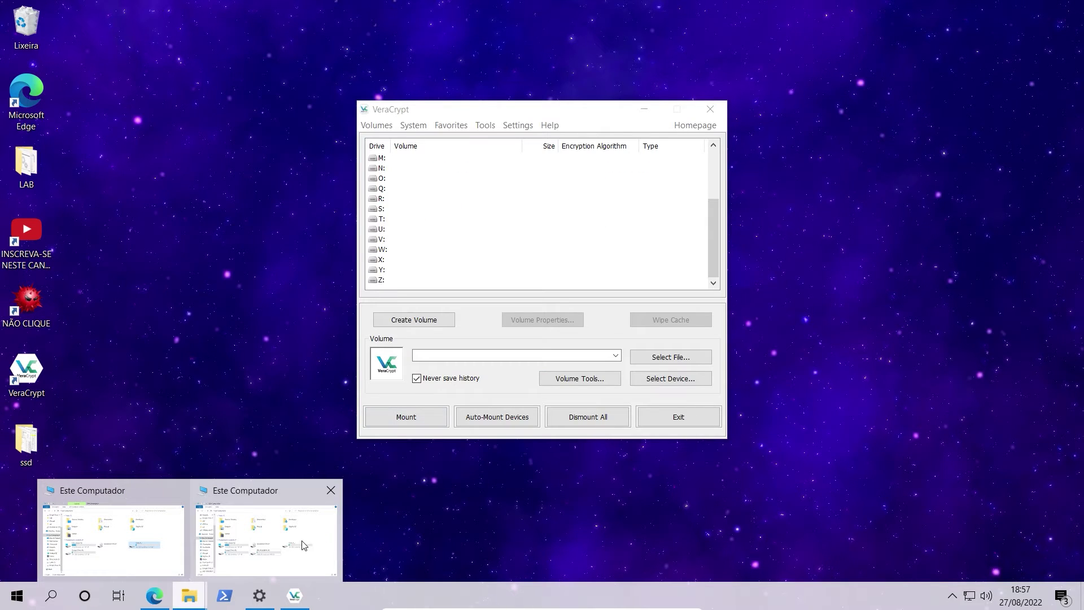
{"action": "left_click", "coordinate": [304, 545]}
{"action": "left_click", "coordinate": [484, 358]}
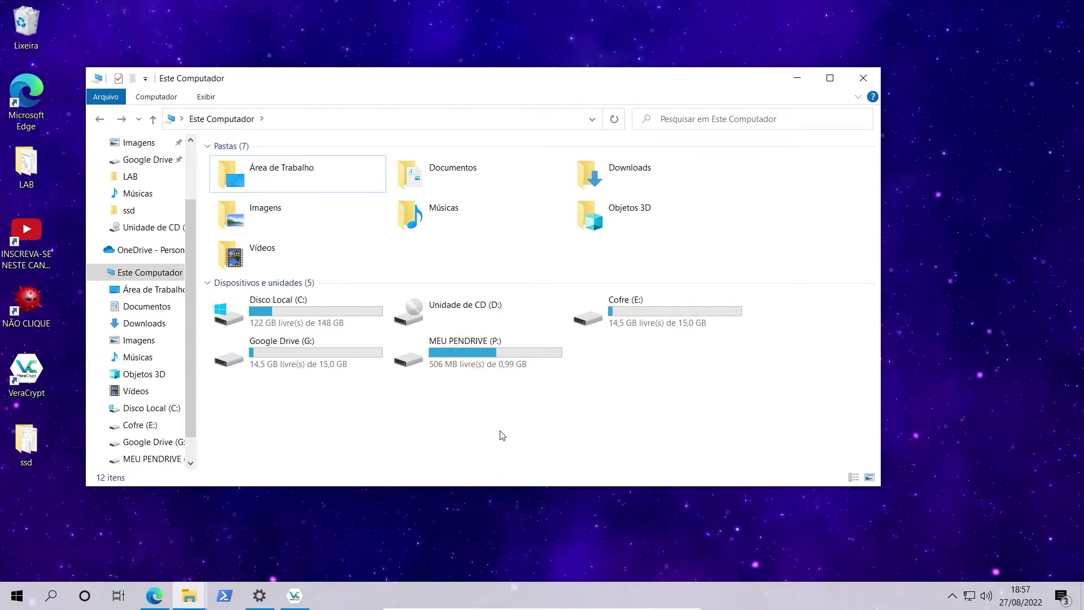
{"action": "double_click", "coordinate": [456, 368]}
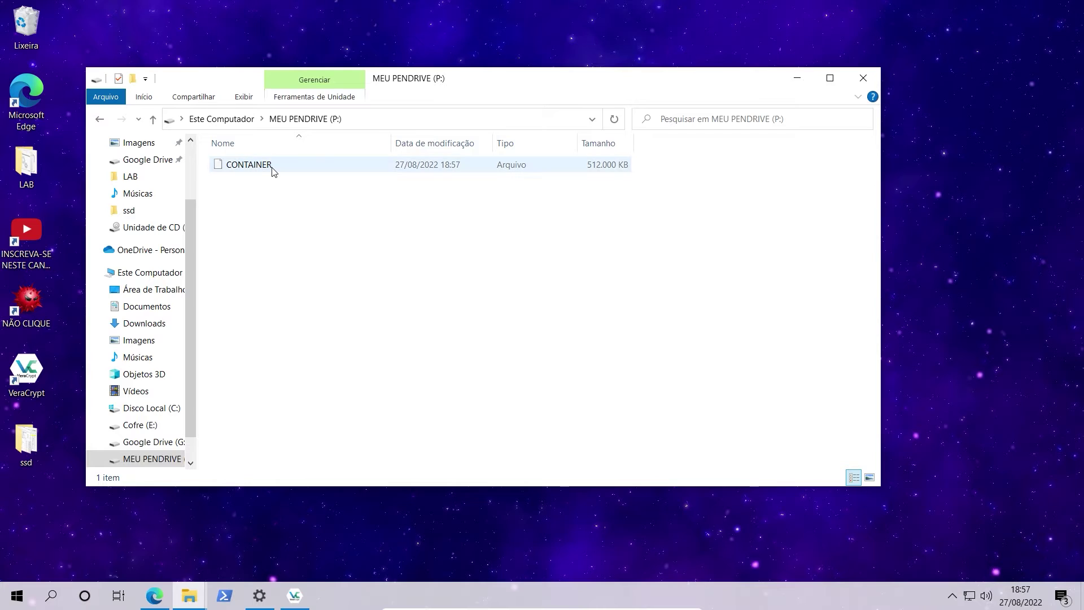
{"action": "left_click", "coordinate": [270, 166]}
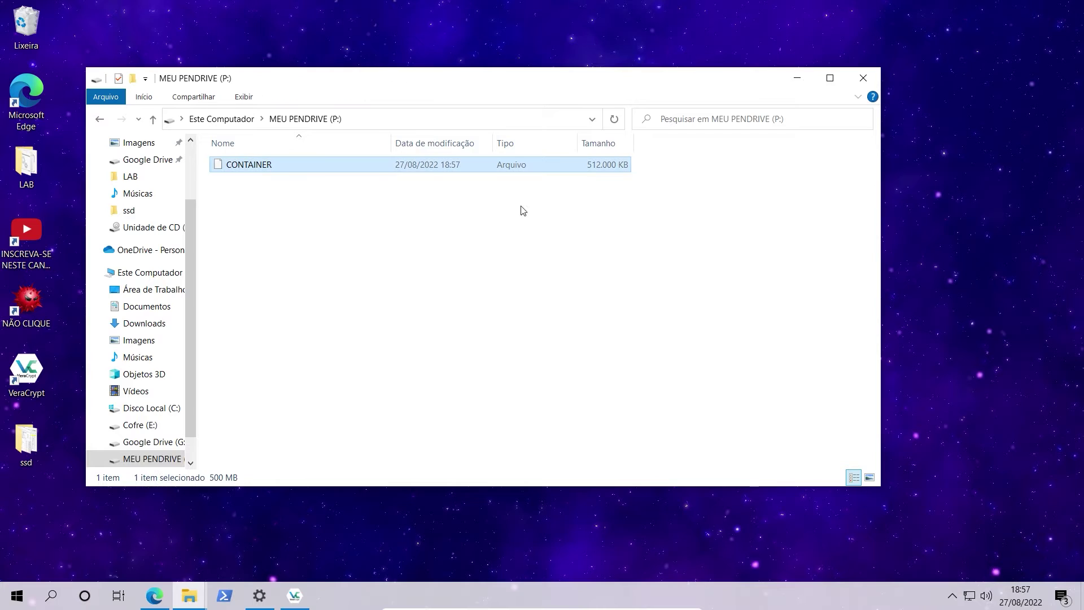
{"action": "left_click", "coordinate": [585, 231]}
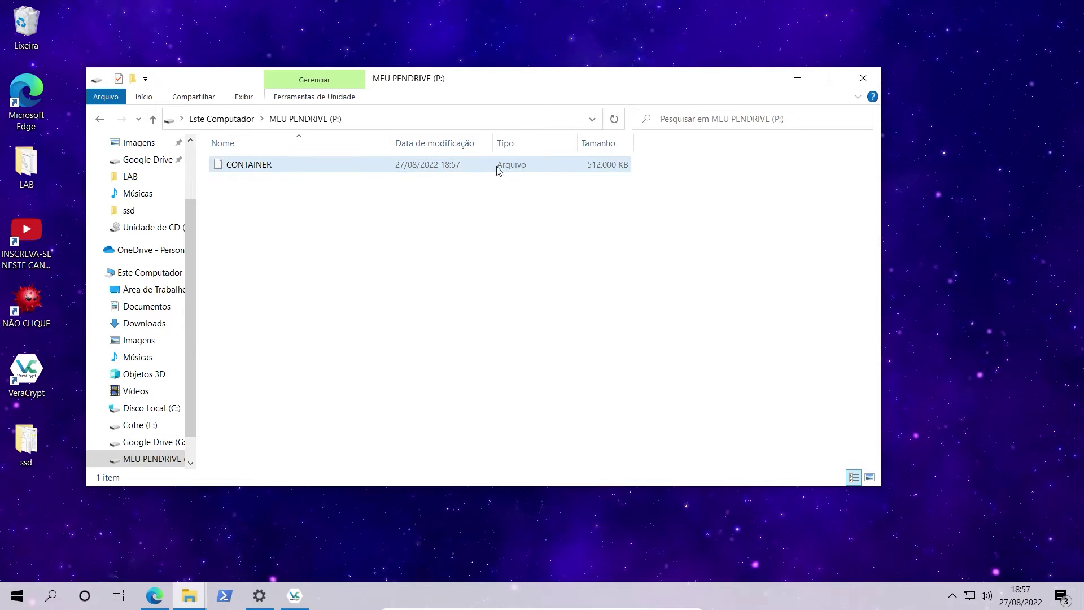
{"action": "left_click_drag", "start_coordinate": [681, 170], "coordinate": [224, 164]}
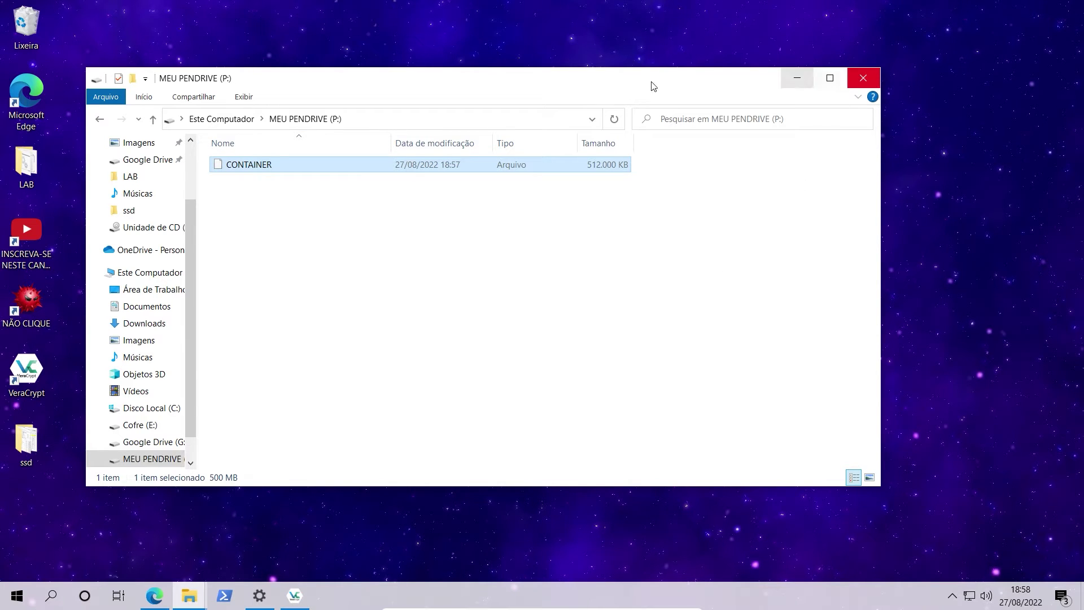
Close Explorer and choose P:\CONTAINER on MEU PENDRIVE as the volume file.
{"action": "left_click", "coordinate": [864, 71]}
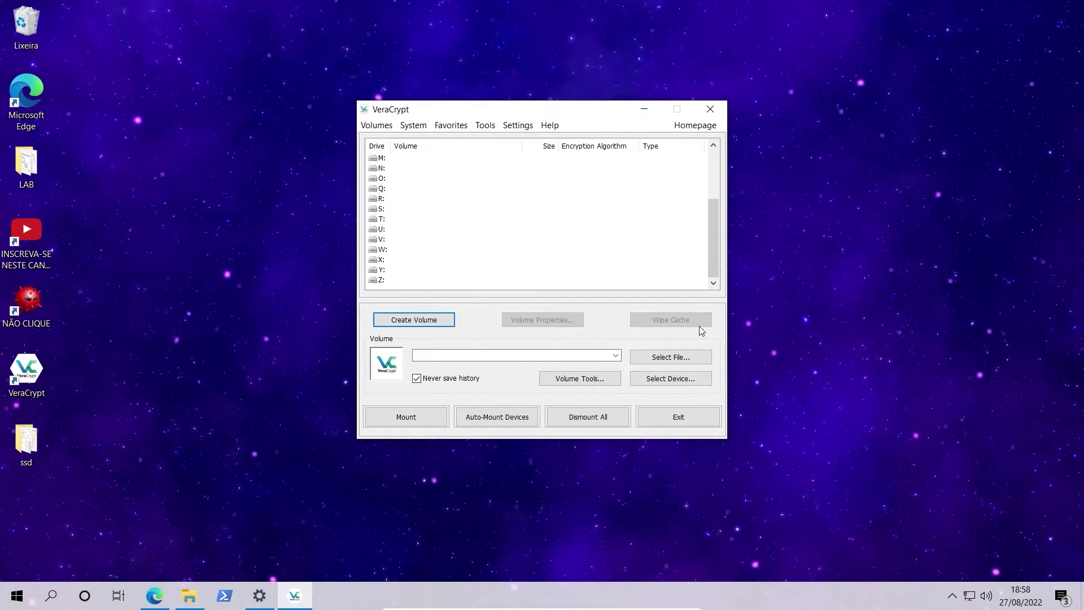
{"action": "left_click", "coordinate": [657, 357]}
{"action": "scroll", "coordinate": [443, 357], "scroll_direction": "down", "scroll_amount": 5}
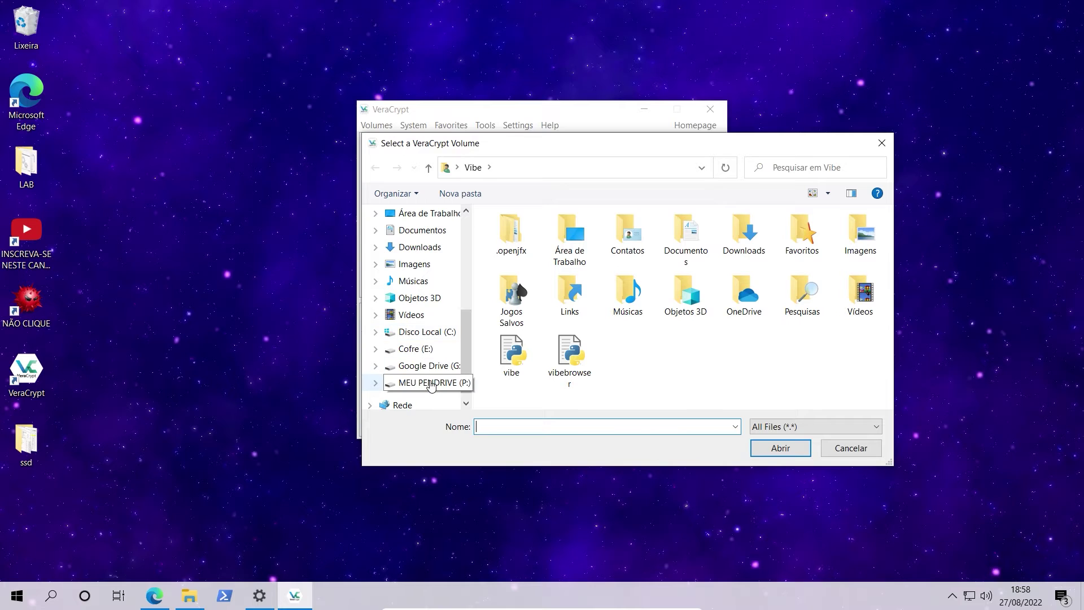
{"action": "left_click", "coordinate": [430, 385]}
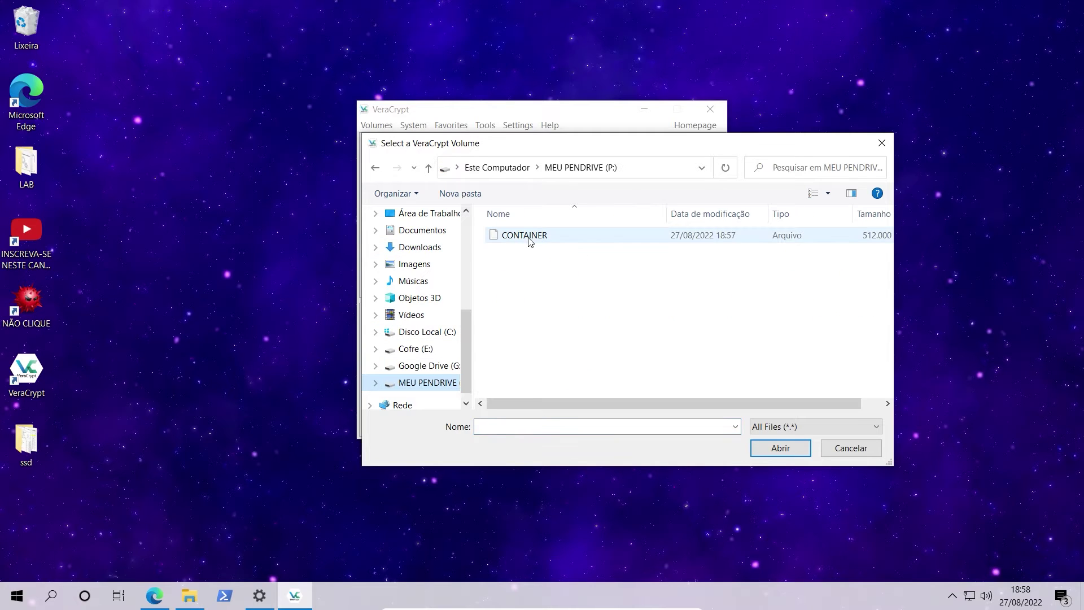
{"action": "double_click", "coordinate": [529, 241]}
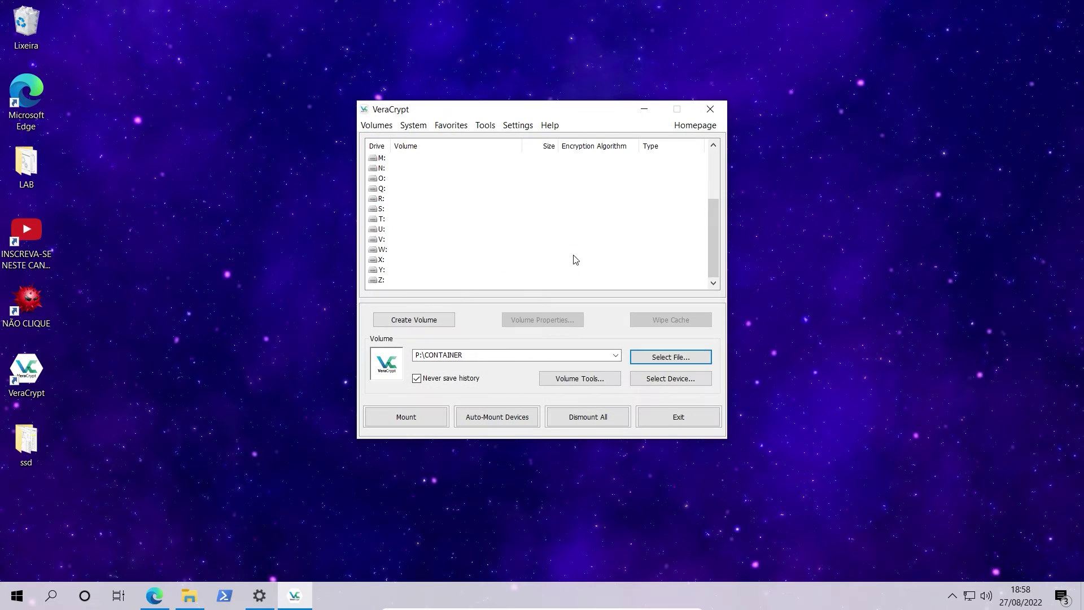
Attempt mounting and dismiss the warning that no drive letter is selected.
{"action": "left_click", "coordinate": [424, 422]}
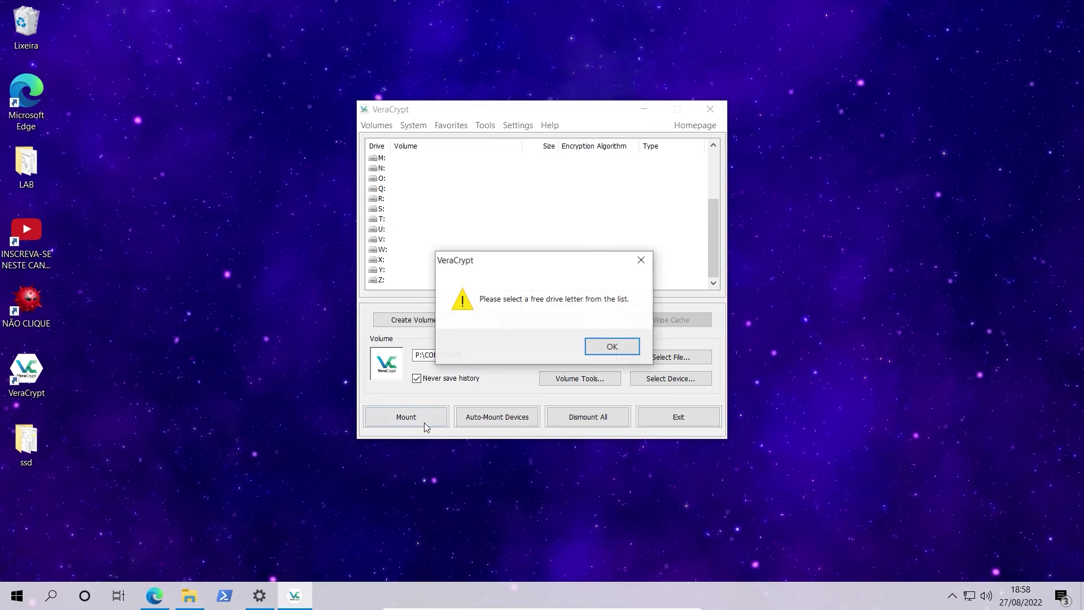
{"action": "left_click", "coordinate": [610, 345]}
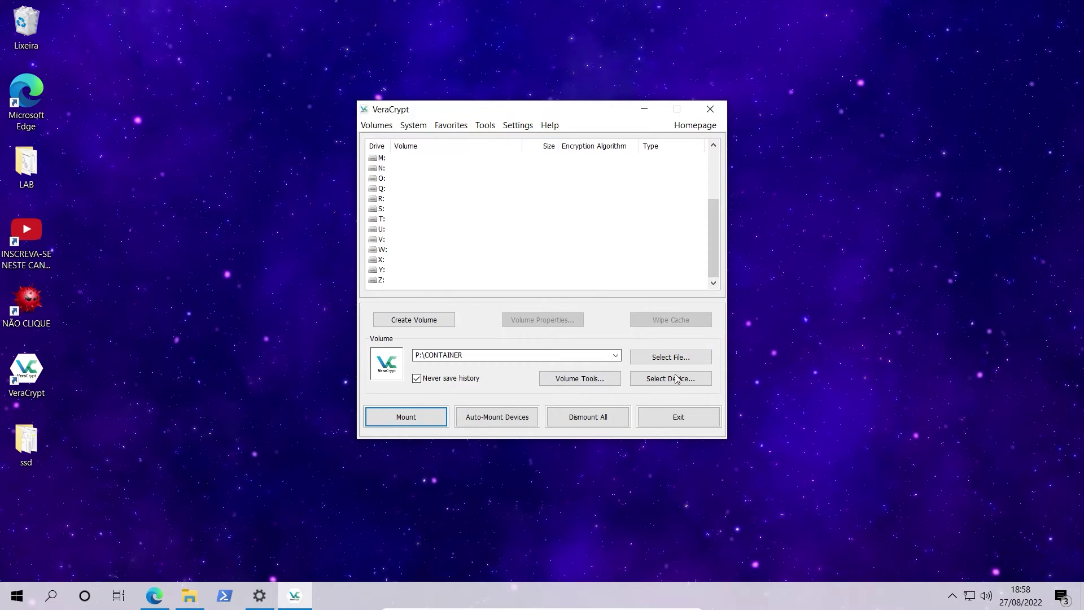
{"action": "scroll", "coordinate": [392, 252], "scroll_direction": "up", "scroll_amount": 3}
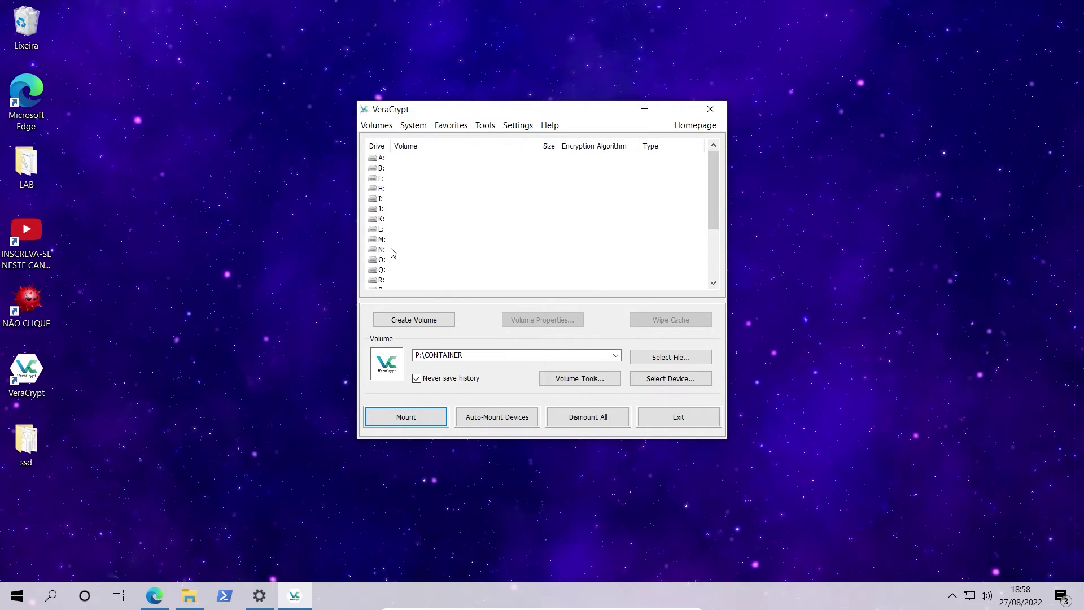
{"action": "scroll", "coordinate": [394, 252], "scroll_direction": "down", "scroll_amount": 3}
{"action": "scroll", "coordinate": [386, 261], "scroll_direction": "up", "scroll_amount": 3}
Mount P:\CONTAINER on drive letter H:, unlocking it with the volume password.
{"action": "left_click", "coordinate": [379, 190]}
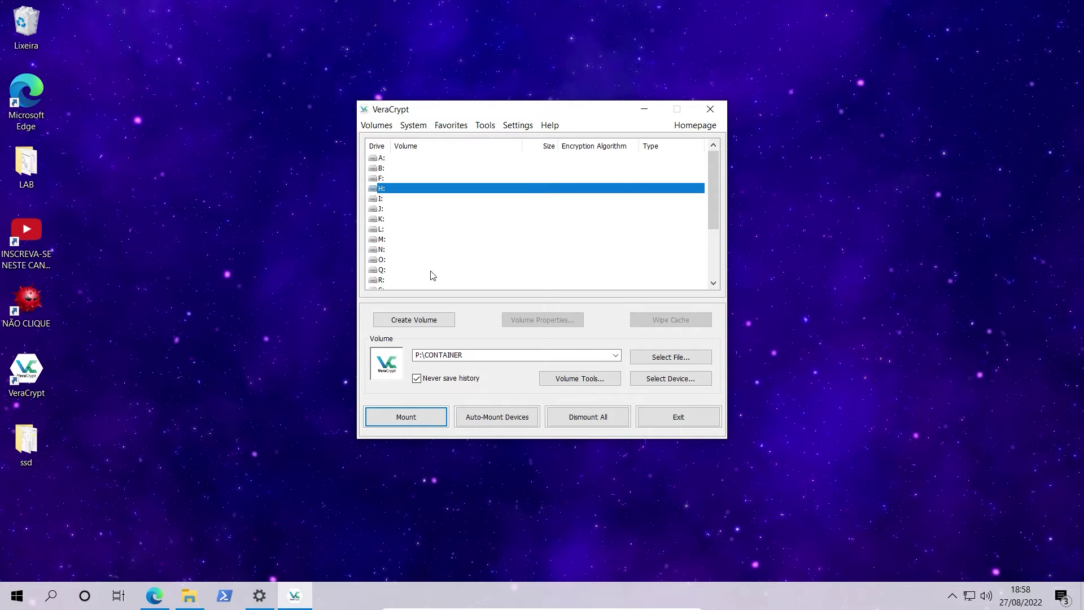
{"action": "left_click", "coordinate": [430, 416]}
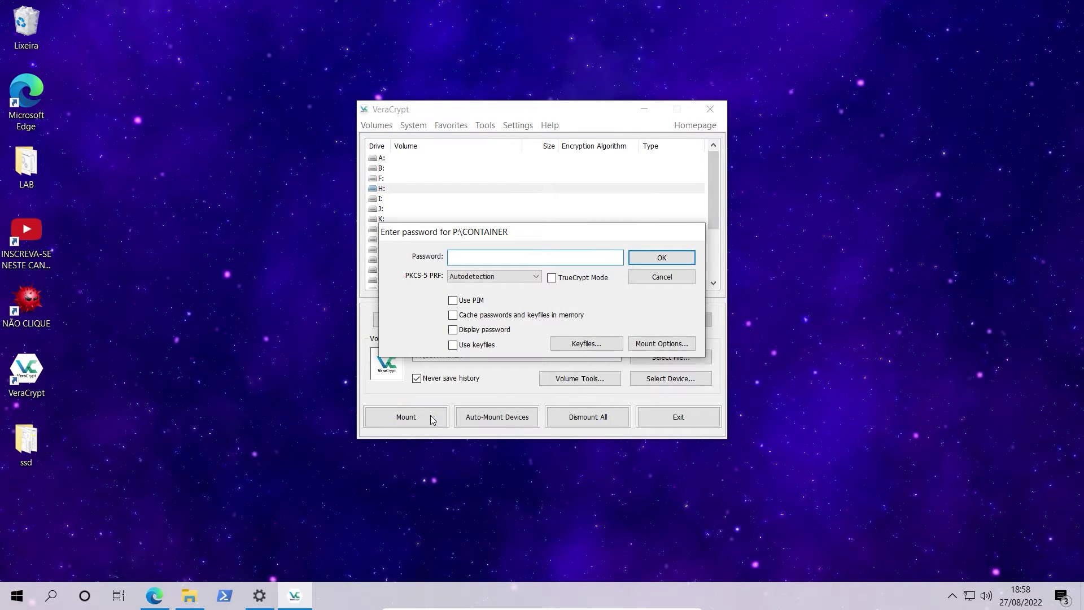
{"action": "type", "text": "123"}
{"action": "left_click", "coordinate": [651, 256]}
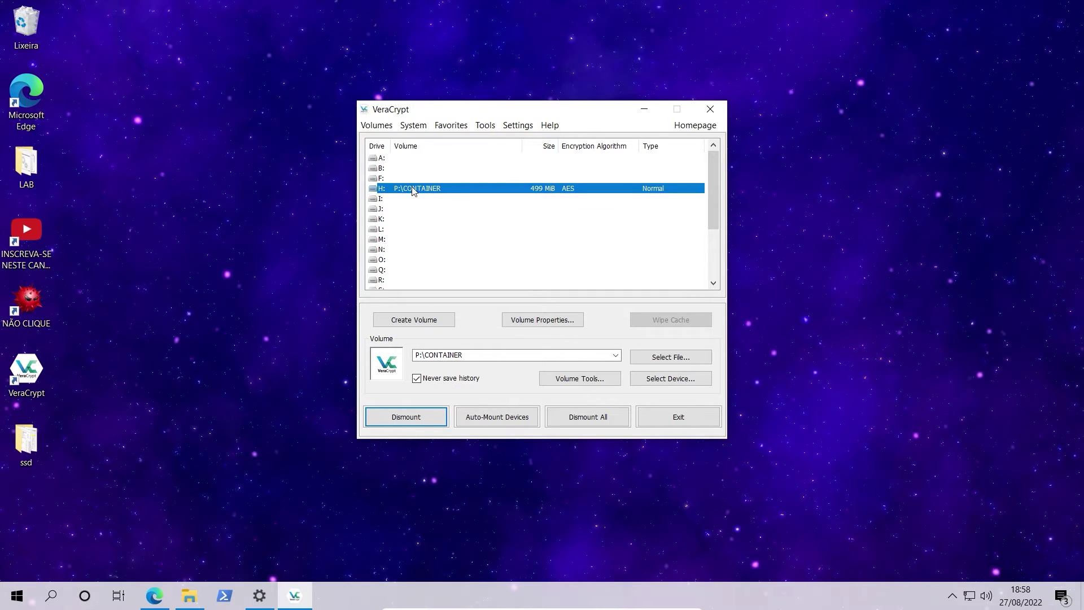
Open the empty Disco Local (H:) drive in File Explorer, then bring VeraCrypt back to the front.
{"action": "left_click", "coordinate": [189, 598]}
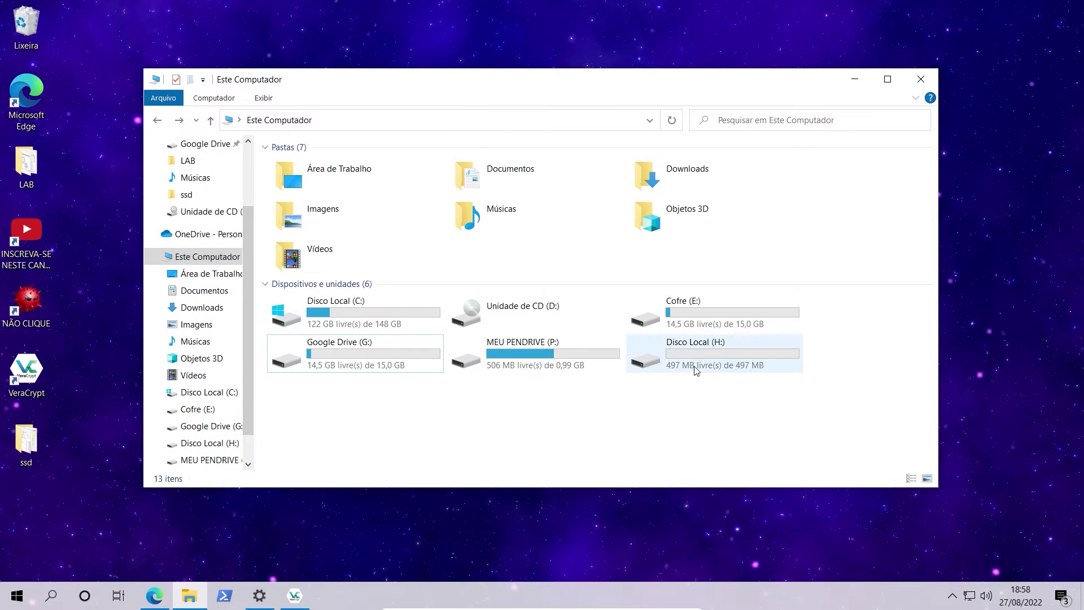
{"action": "left_click", "coordinate": [701, 346]}
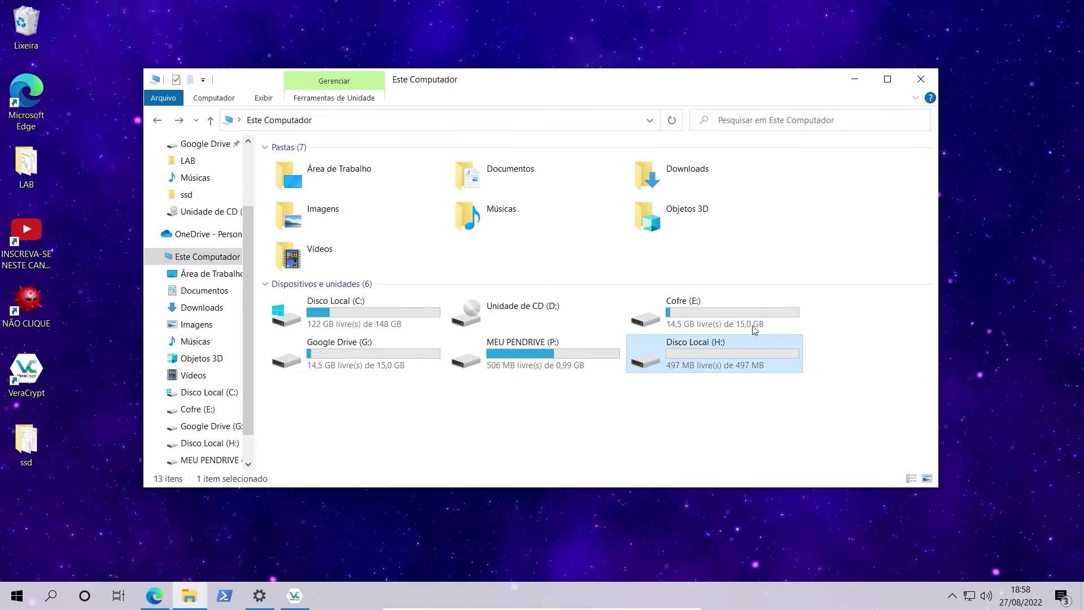
{"action": "double_click", "coordinate": [694, 366]}
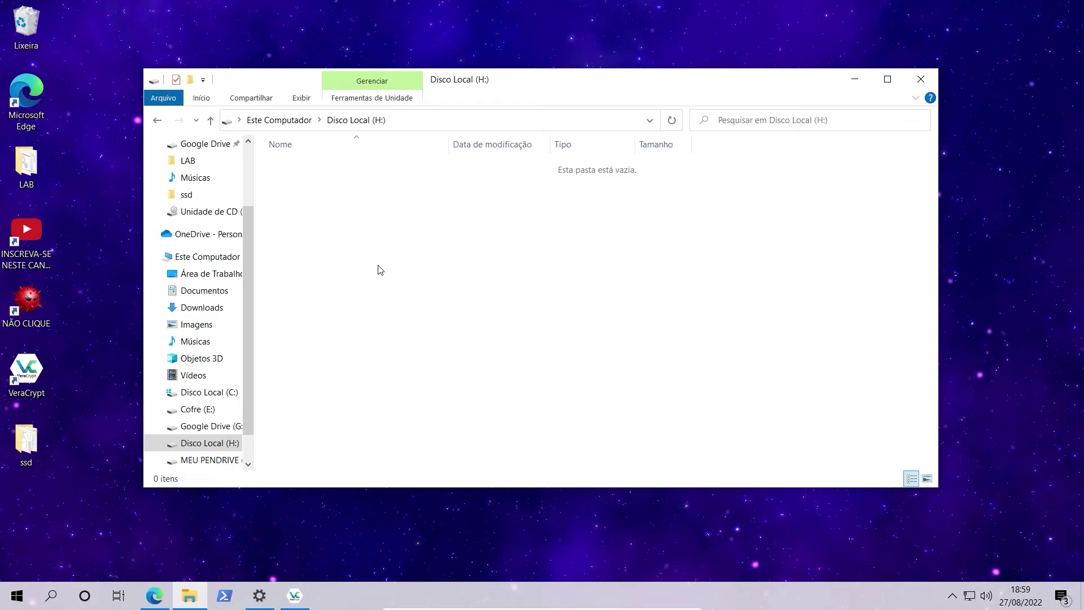
{"action": "left_click", "coordinate": [297, 593]}
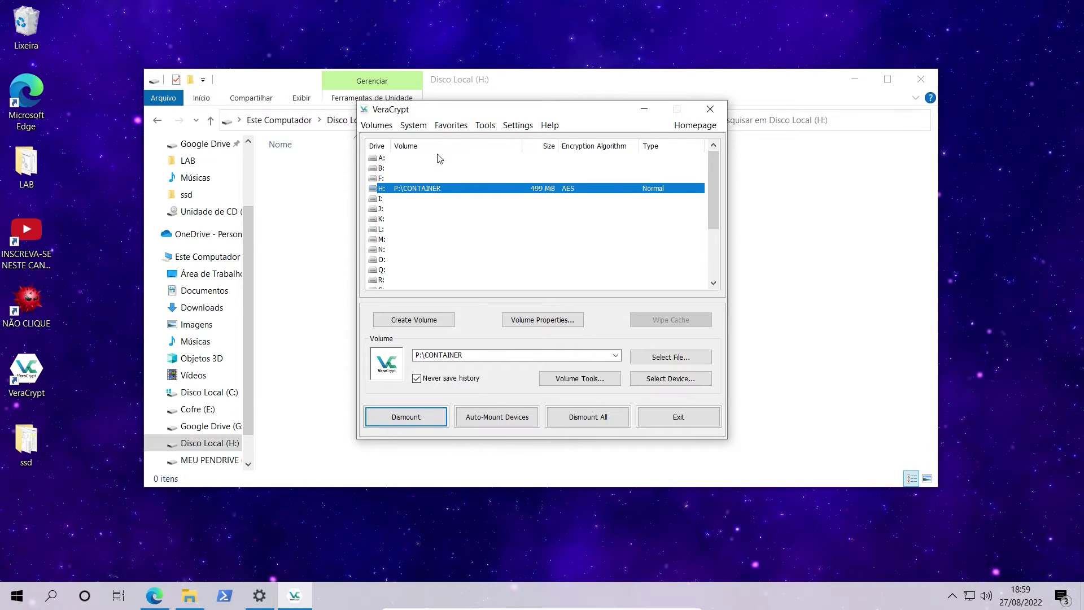
Copy the DOCUMENTOS folder from LAB onto the empty Disco Local (H:) drive.
{"action": "left_click", "coordinate": [644, 110]}
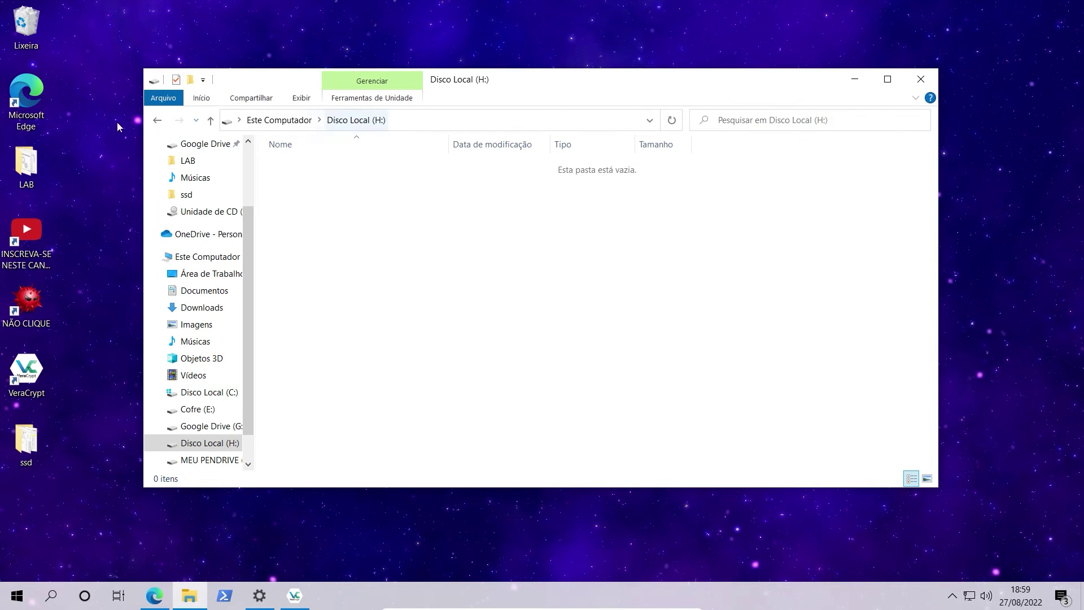
{"action": "double_click", "coordinate": [34, 164]}
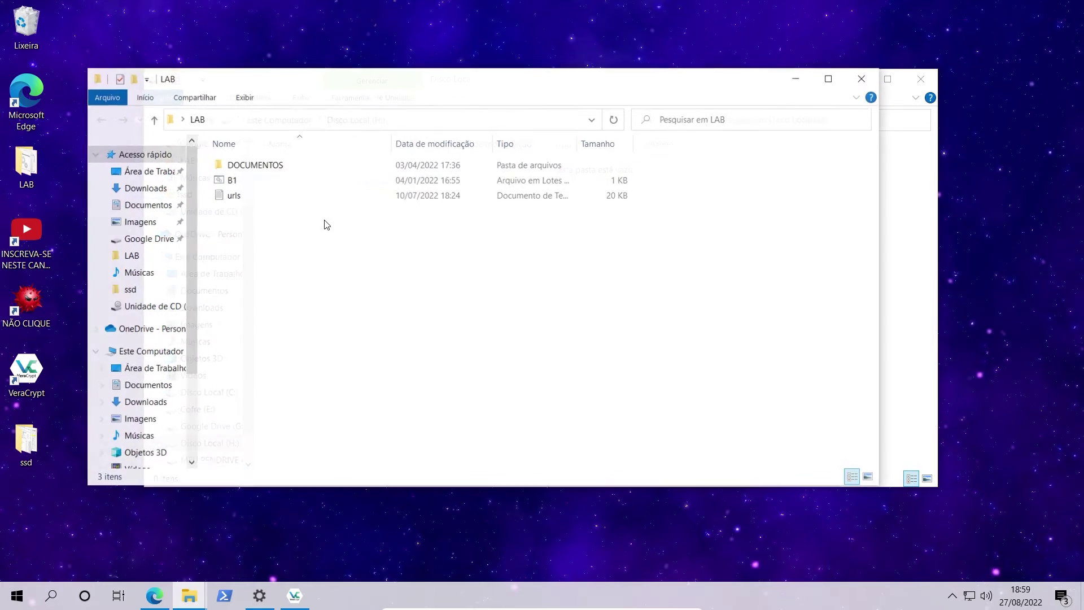
{"action": "left_click_drag", "start_coordinate": [239, 81], "coordinate": [795, 123]}
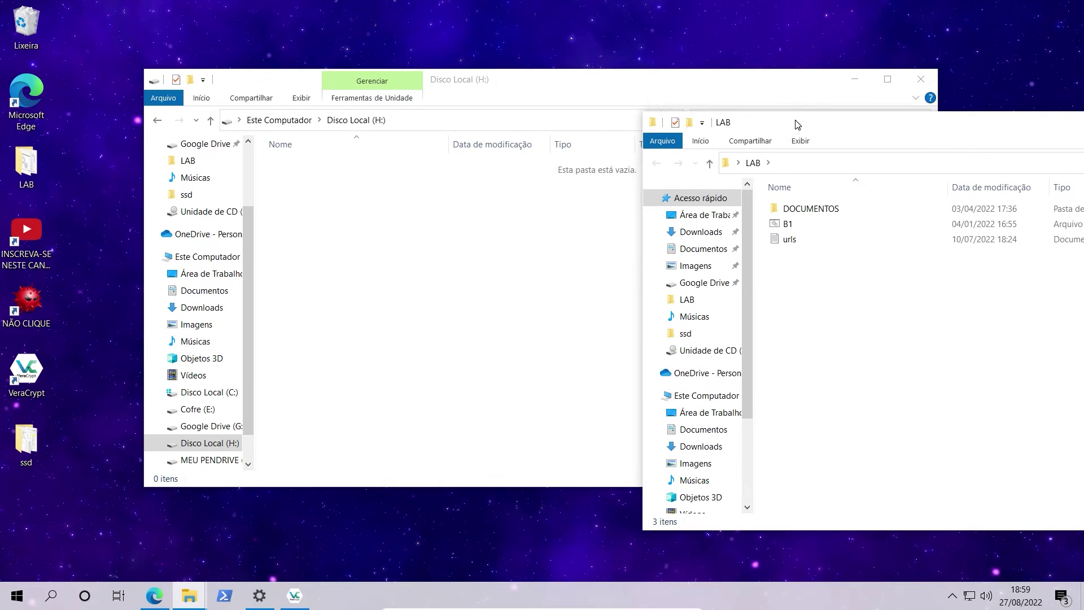
{"action": "left_click_drag", "start_coordinate": [807, 208], "coordinate": [432, 247]}
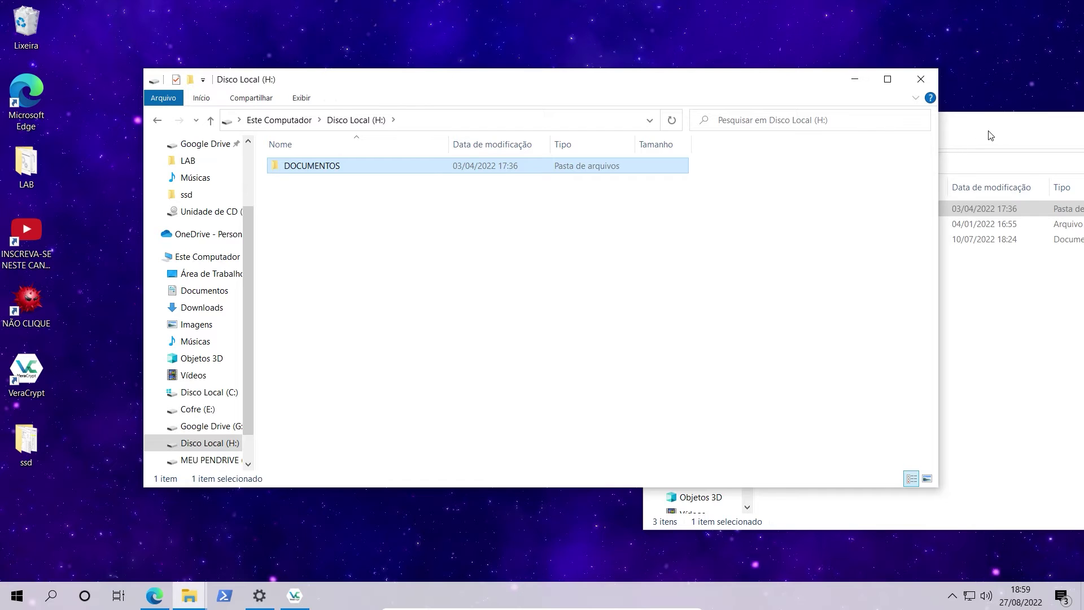
Close LAB and open DOCUMENTOS on H:, showing its eight files as large icons.
{"action": "left_click_drag", "start_coordinate": [989, 131], "coordinate": [525, 263]}
{"action": "left_click", "coordinate": [956, 254]}
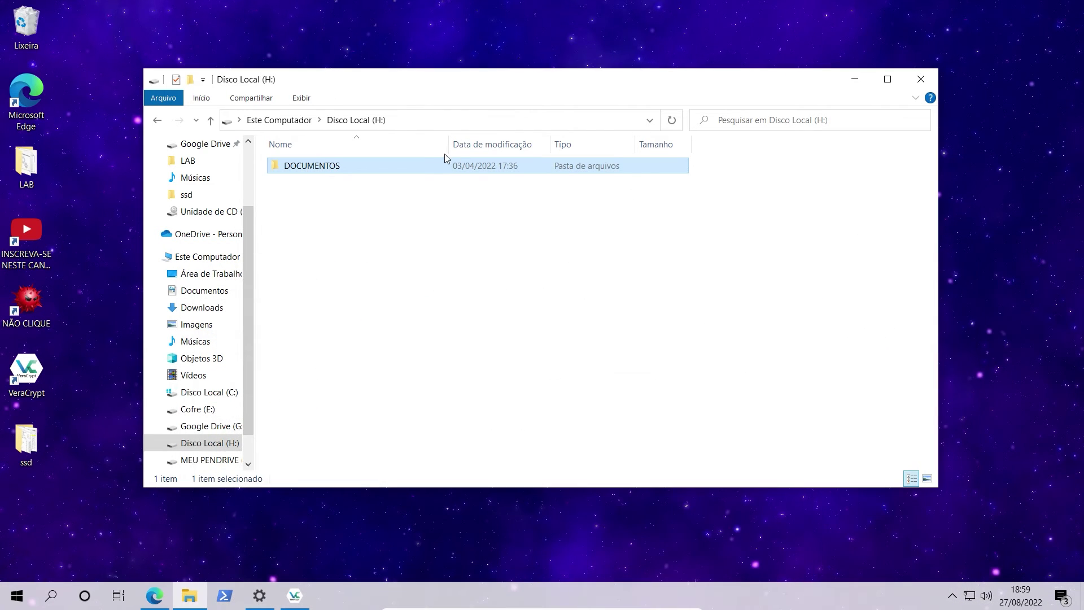
{"action": "left_click", "coordinate": [435, 169]}
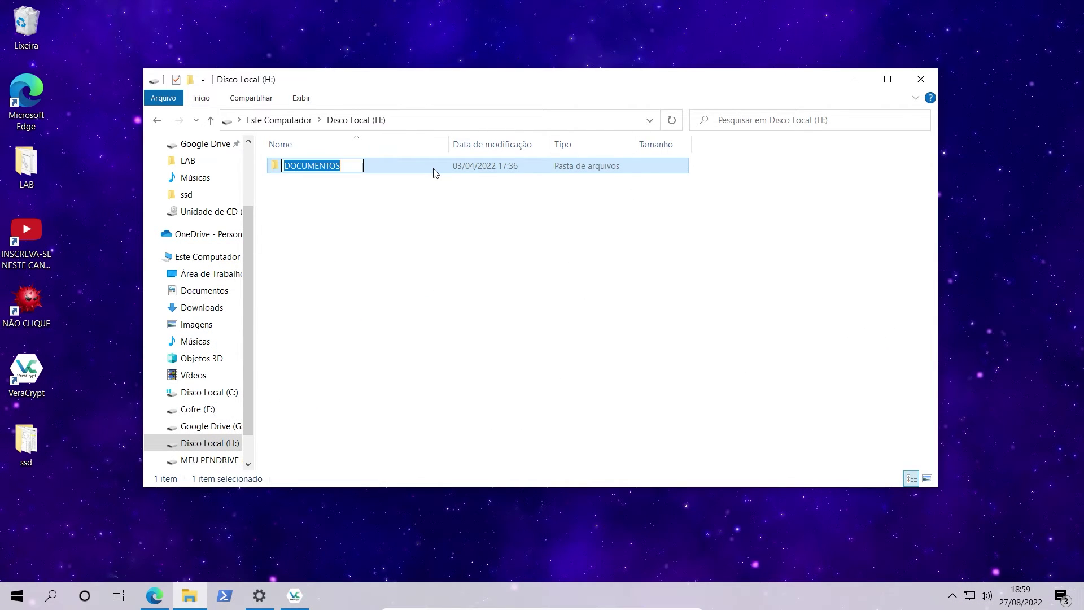
{"action": "double_click", "coordinate": [392, 163]}
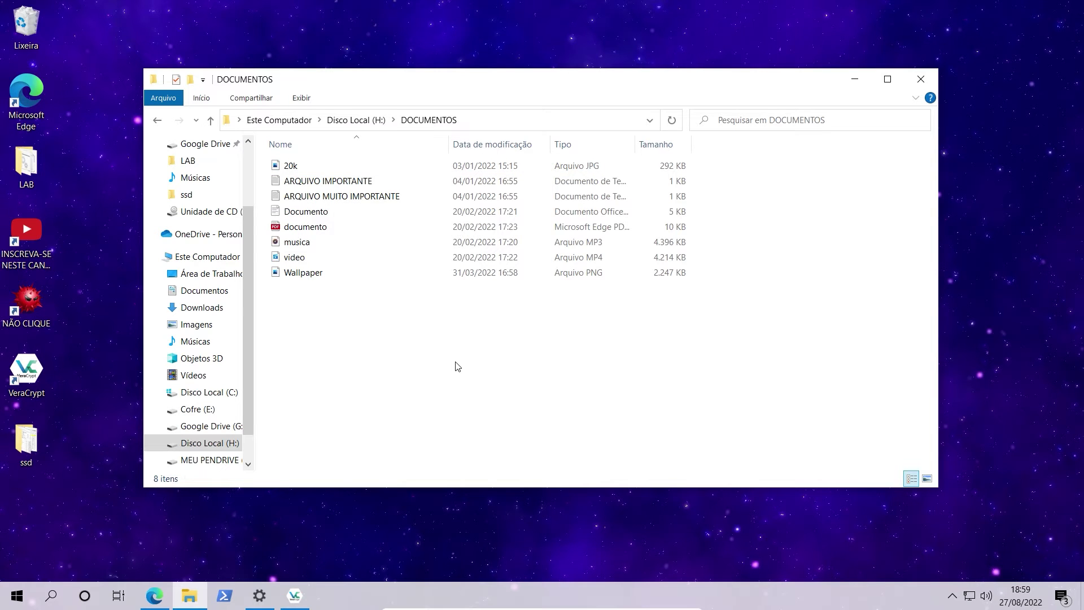
{"action": "scroll", "coordinate": [441, 357], "scroll_direction": "up", "scroll_amount": 4}
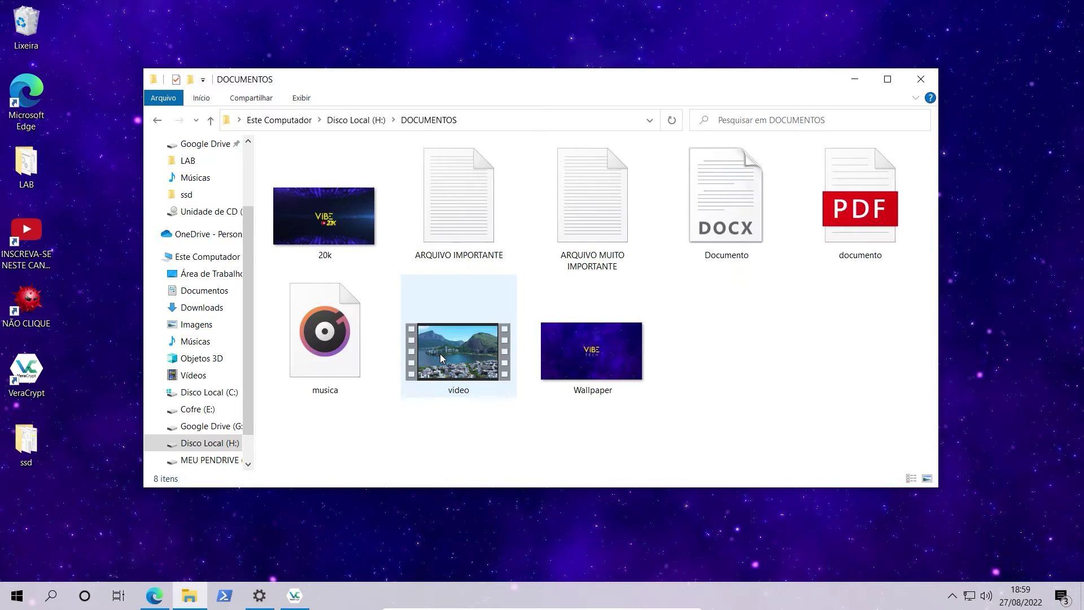
{"action": "scroll", "coordinate": [439, 354], "scroll_direction": "up", "scroll_amount": 2}
{"action": "scroll", "coordinate": [439, 354], "scroll_direction": "down", "scroll_amount": 1}
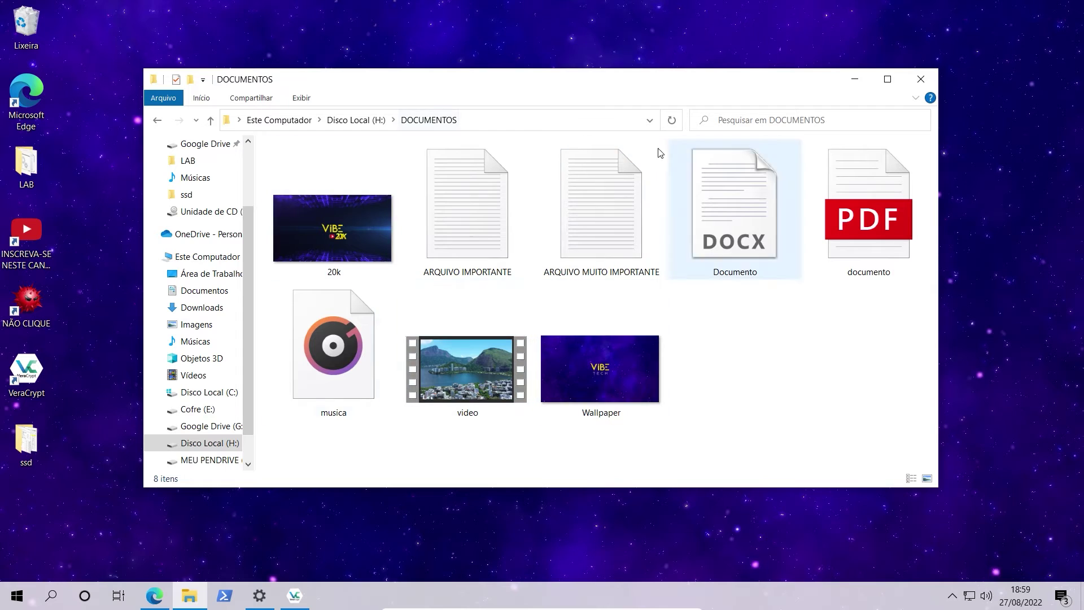
Go back to the drive list, open MEU PENDRIVE (P:), select CONTAINER, and bring up VeraCrypt.
{"action": "left_click", "coordinate": [158, 121]}
{"action": "left_click", "coordinate": [158, 121]}
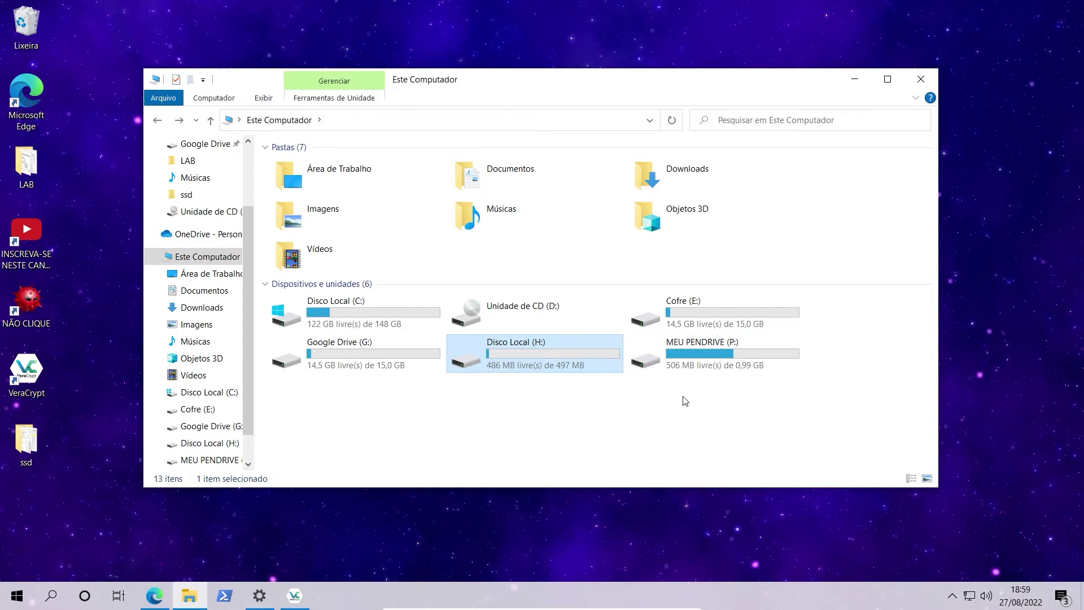
{"action": "double_click", "coordinate": [735, 364]}
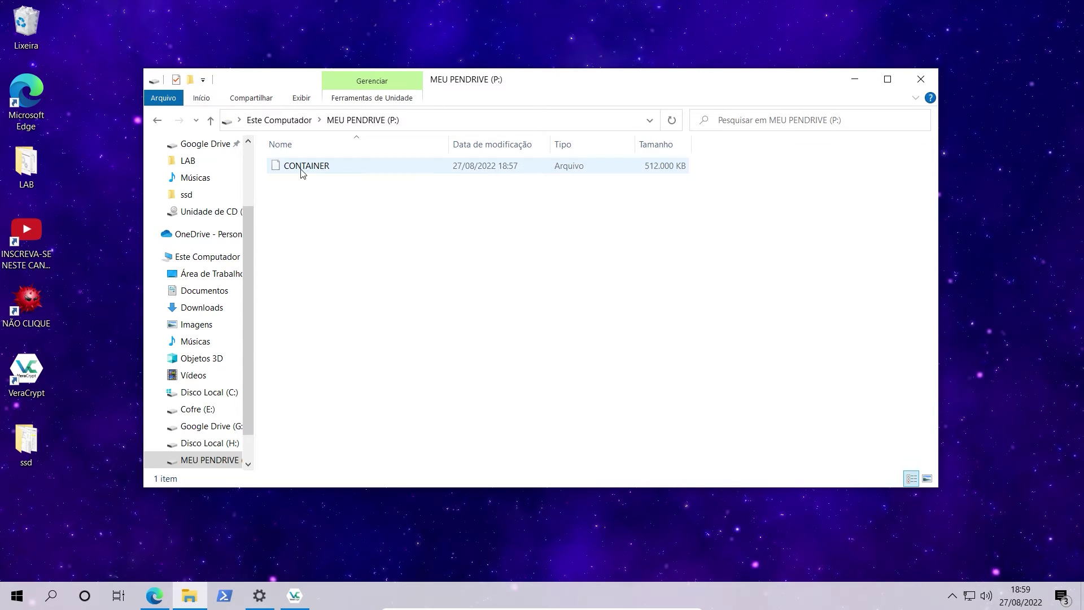
{"action": "left_click", "coordinate": [322, 166]}
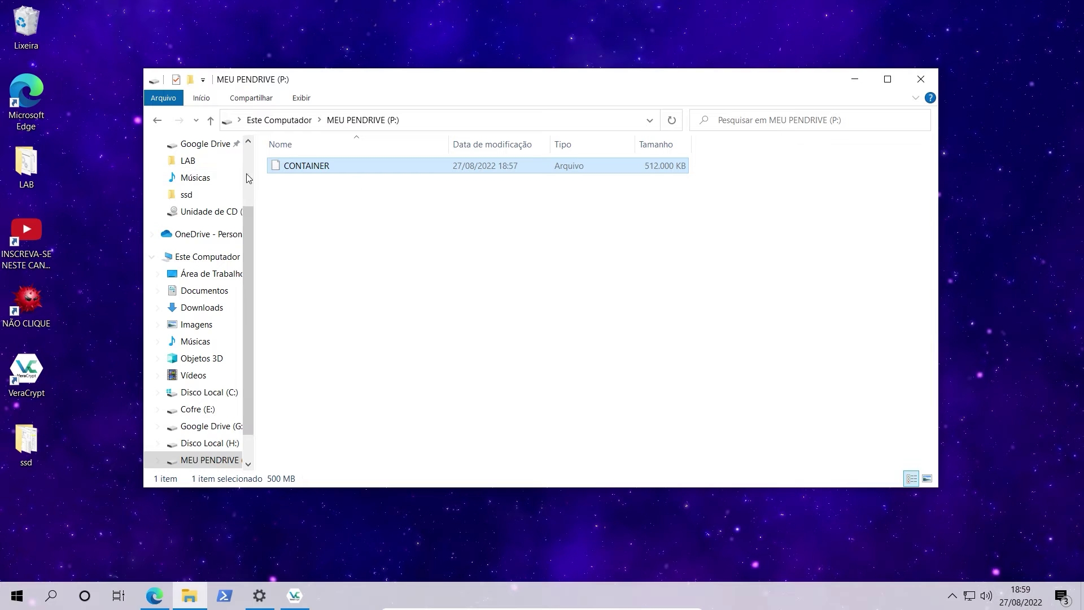
{"action": "left_click", "coordinate": [296, 599]}
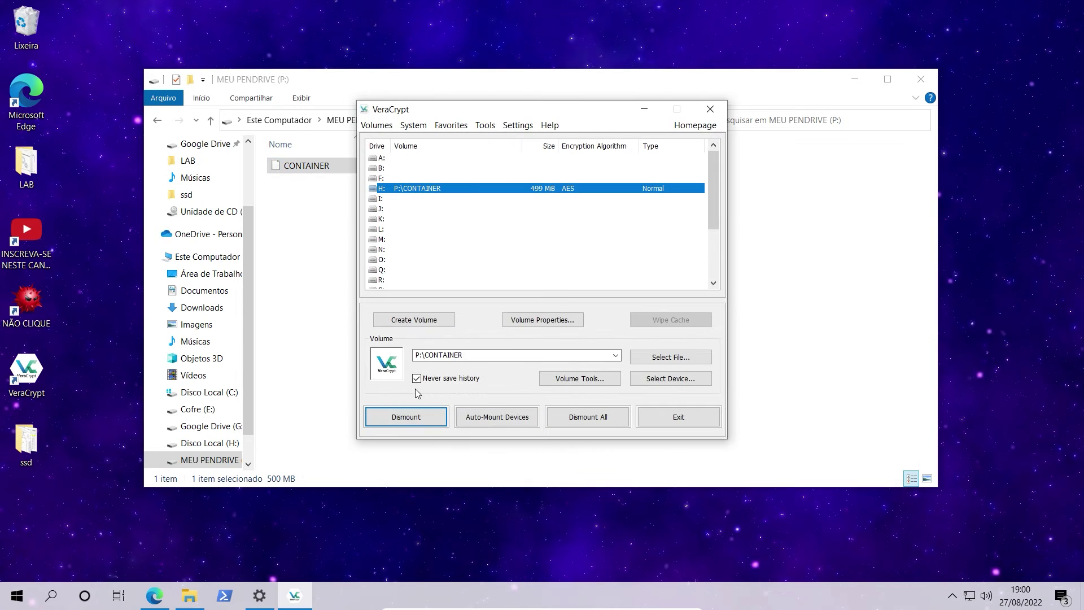
Dismount the H: volume, confirm it's gone from the drive list, and open MEU PENDRIVE (P:).
{"action": "left_click", "coordinate": [415, 417]}
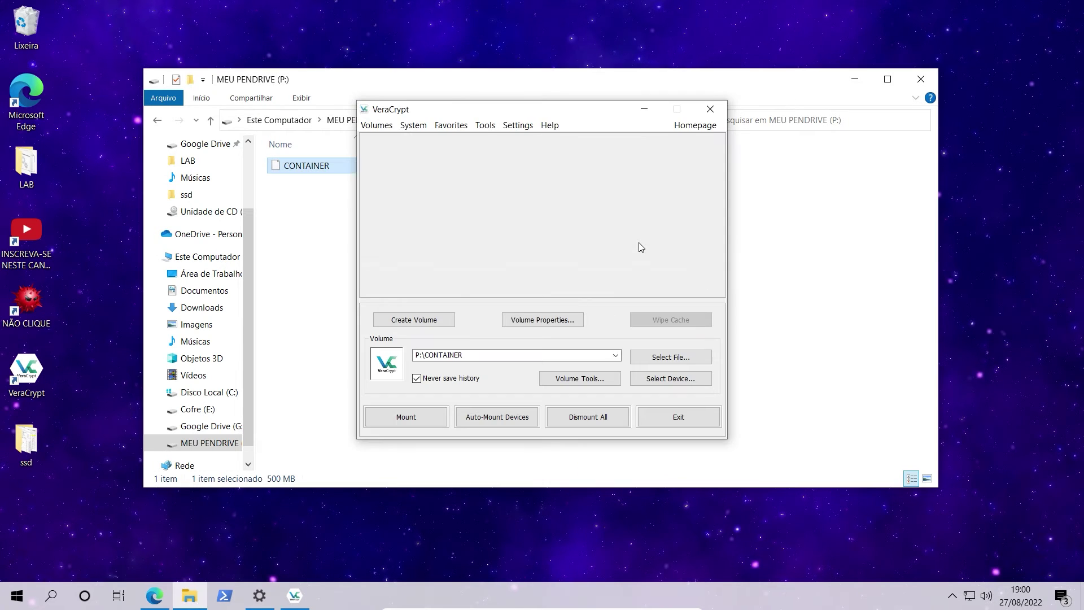
{"action": "left_click", "coordinate": [644, 109]}
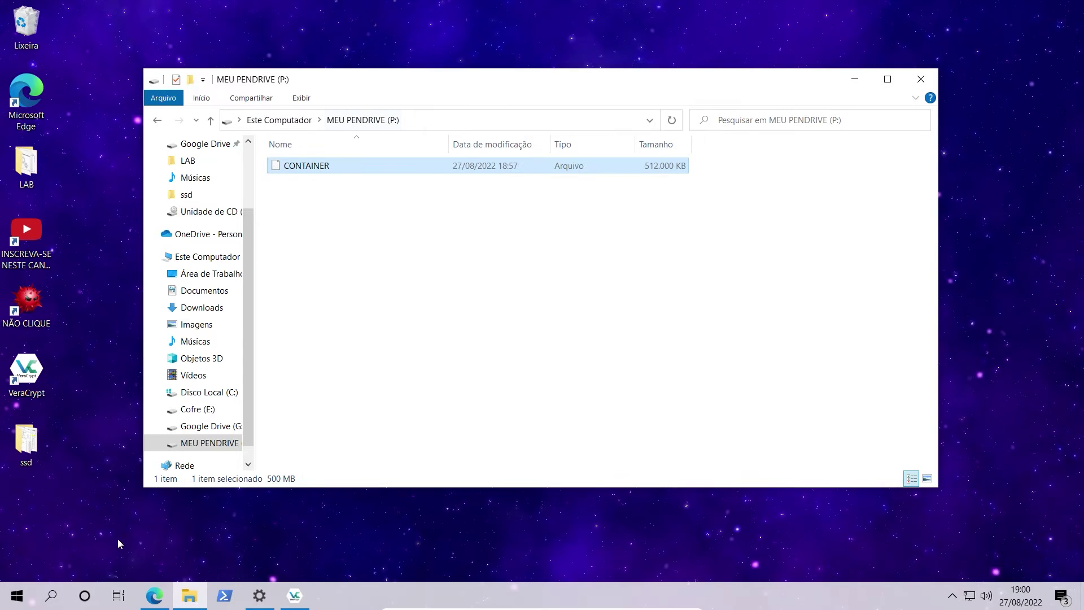
{"action": "left_click", "coordinate": [204, 257]}
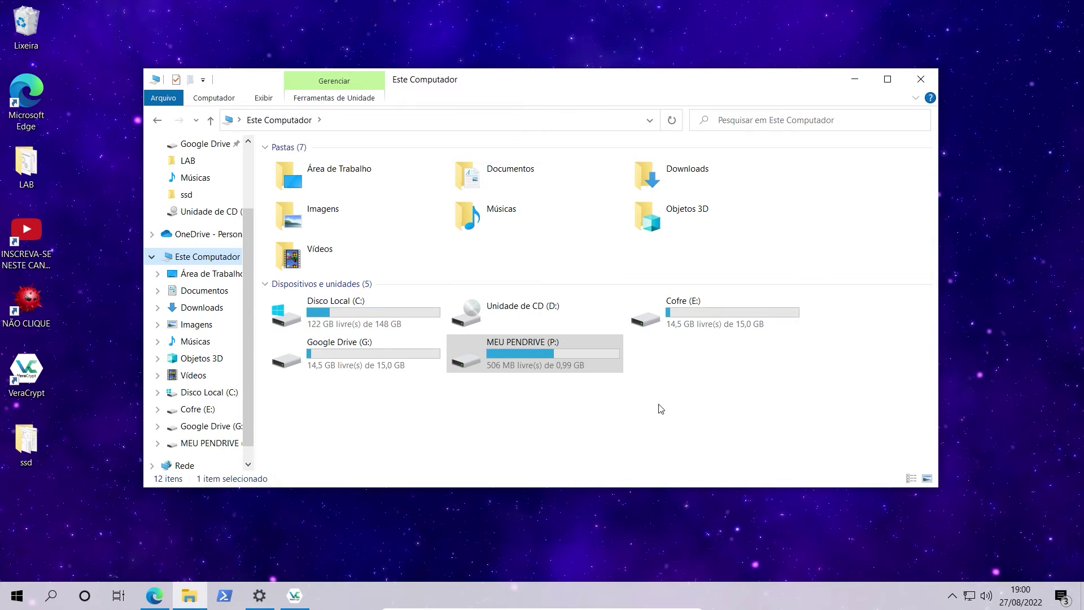
{"action": "double_click", "coordinate": [534, 365]}
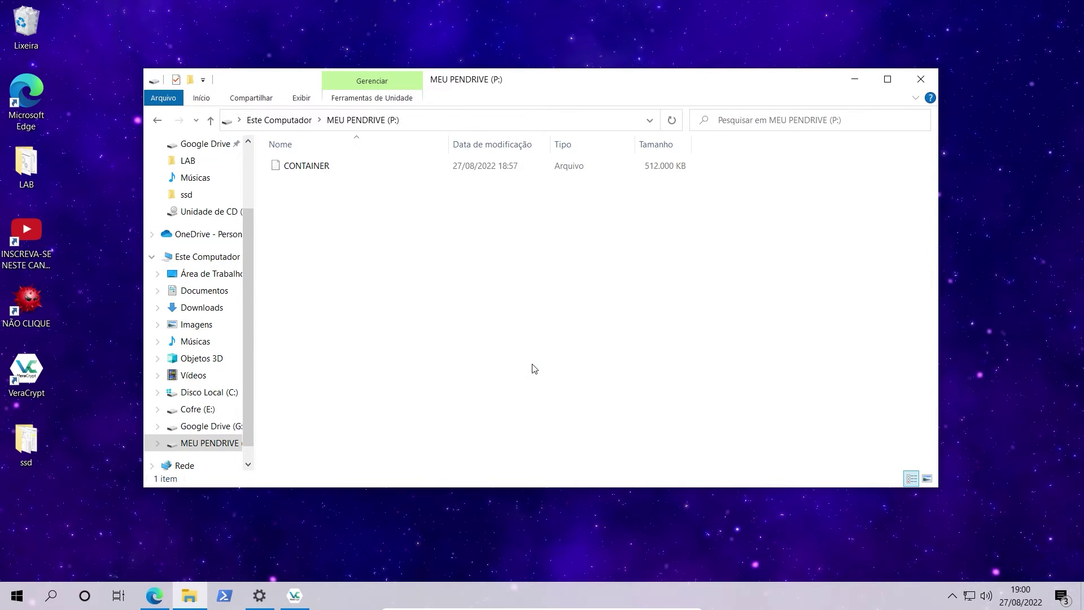
Reopen MEU PENDRIVE (P:) and check CONTAINER's context actions, cancelling a rename.
{"action": "left_click", "coordinate": [158, 120]}
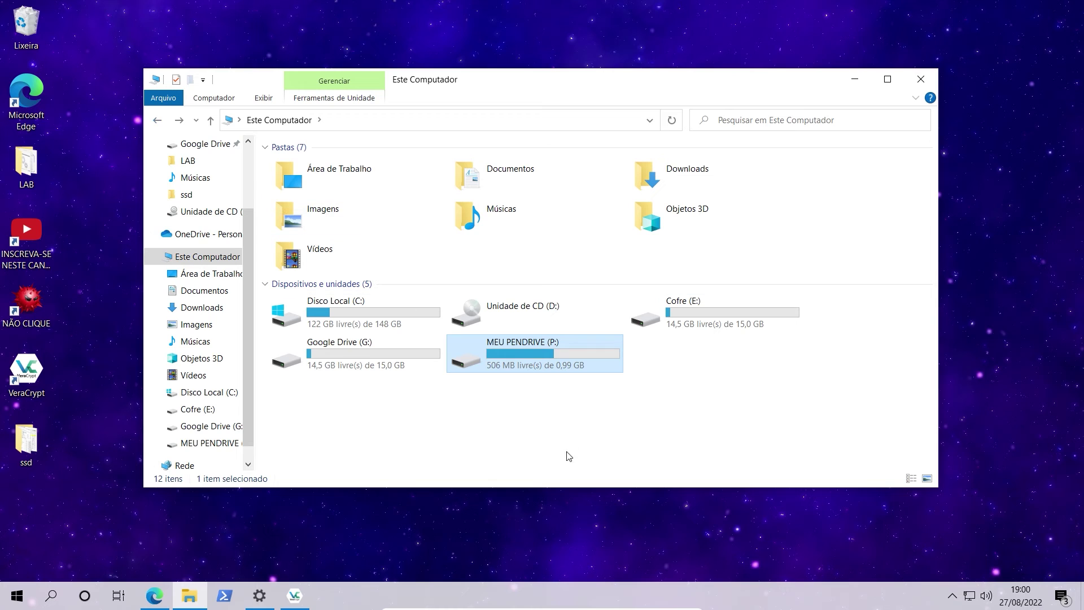
{"action": "double_click", "coordinate": [556, 354]}
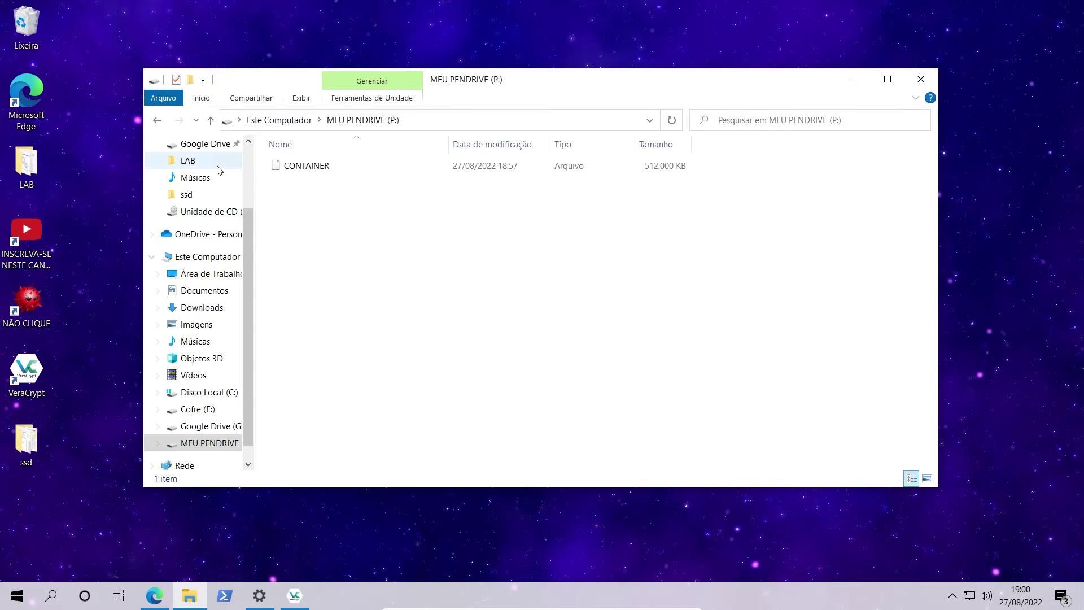
{"action": "left_click", "coordinate": [307, 165]}
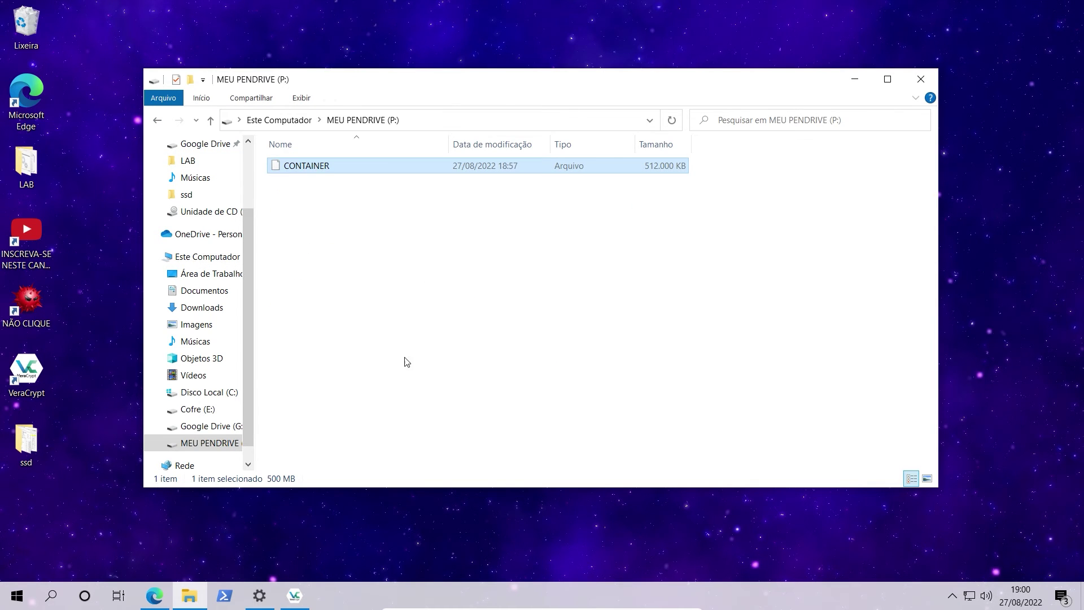
{"action": "right_click", "coordinate": [315, 166]}
{"action": "left_click", "coordinate": [291, 166]}
{"action": "left_click", "coordinate": [324, 134]}
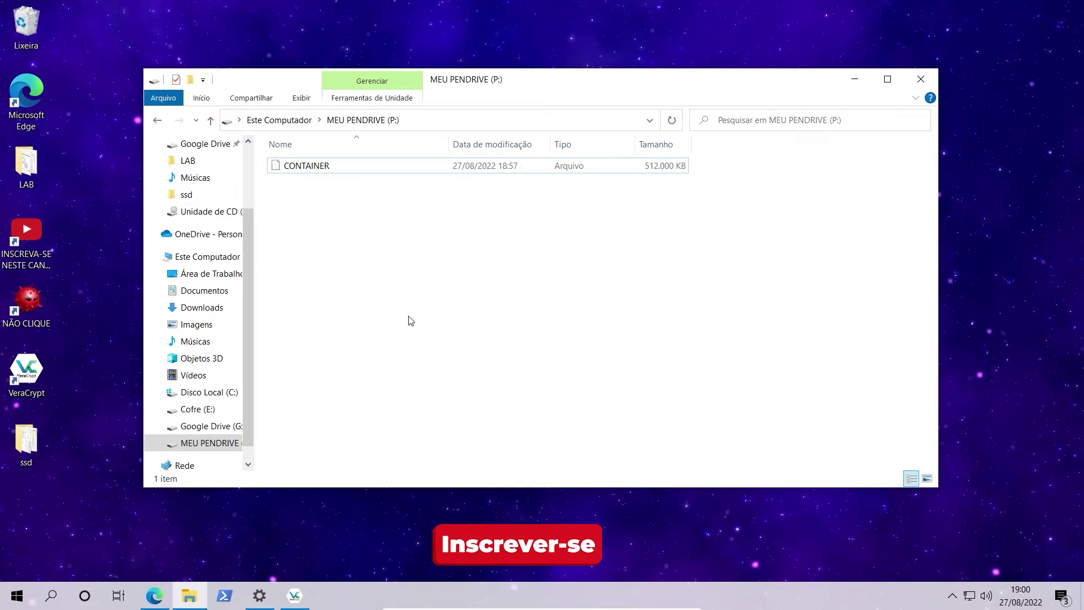
Try opening CONTAINER directly, dismiss the Open With prompt, and minimize Explorer.
{"action": "double_click", "coordinate": [331, 171]}
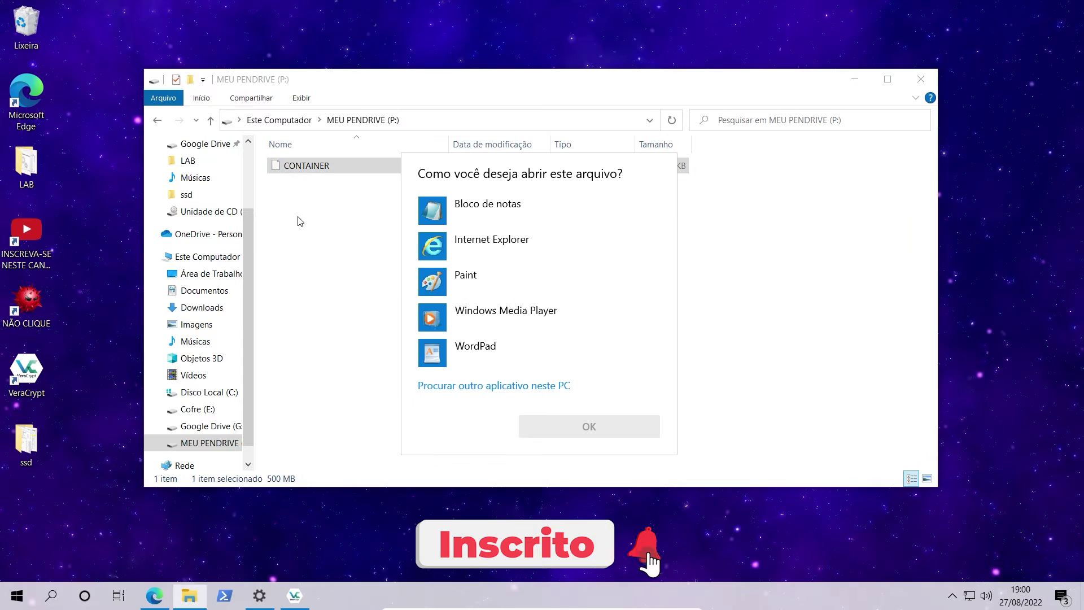
{"action": "left_click", "coordinate": [716, 429]}
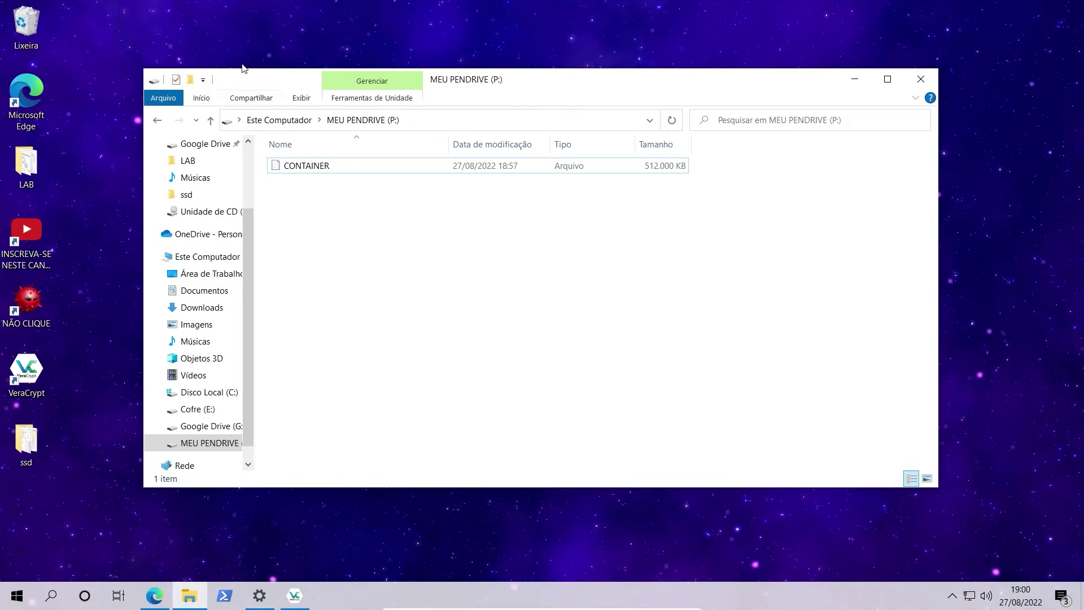
{"action": "left_click", "coordinate": [330, 172]}
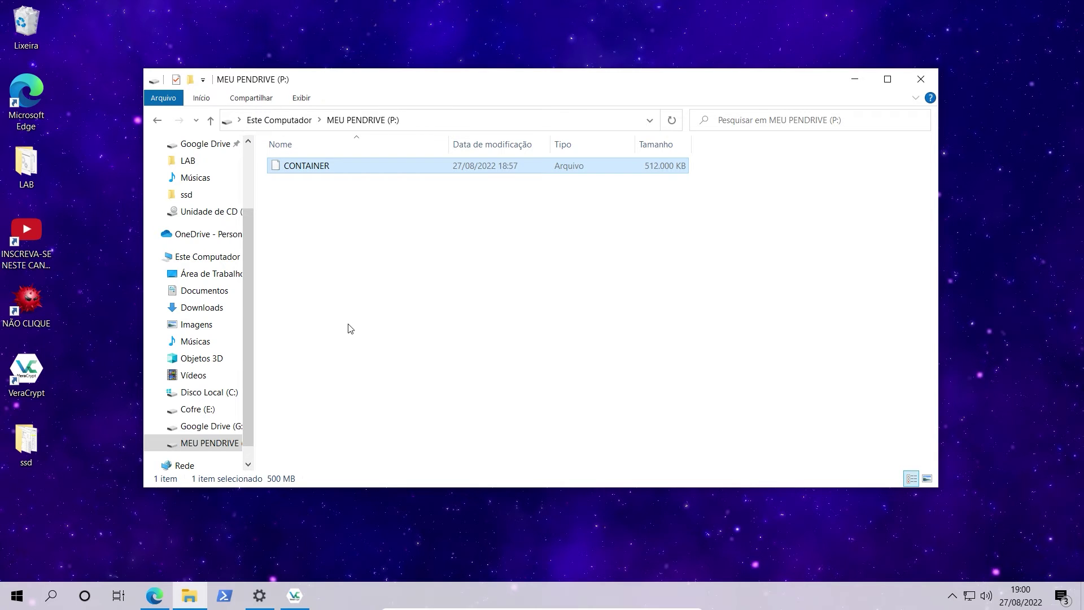
{"action": "left_click", "coordinate": [854, 79]}
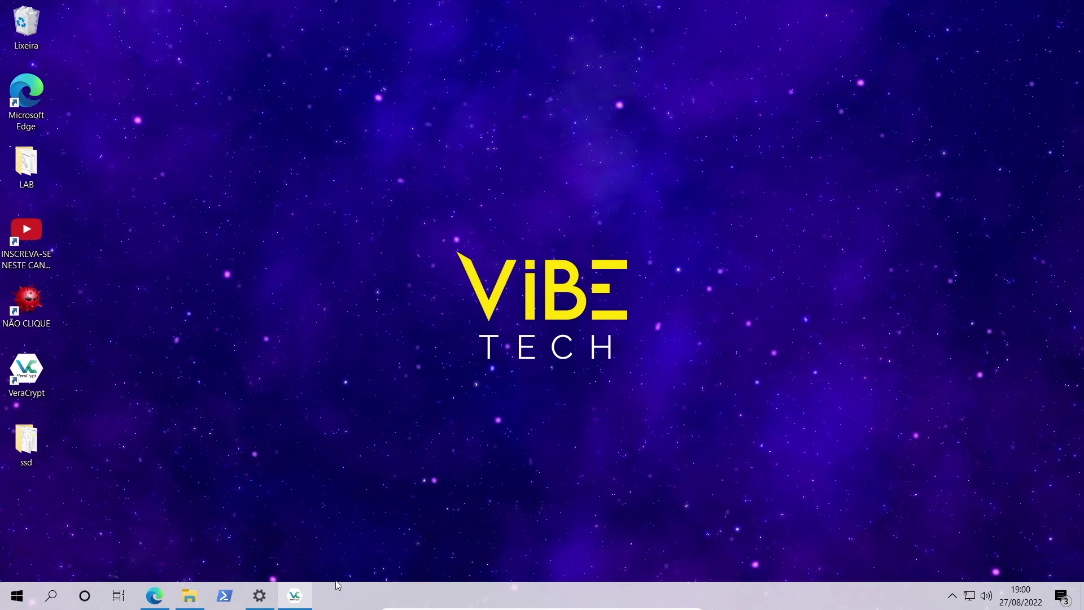
Select P:\CONTAINER as the volume file and mount it as H: by entering its password.
{"action": "mouse_move", "coordinate": [335, 582]}
{"action": "left_click", "coordinate": [321, 530]}
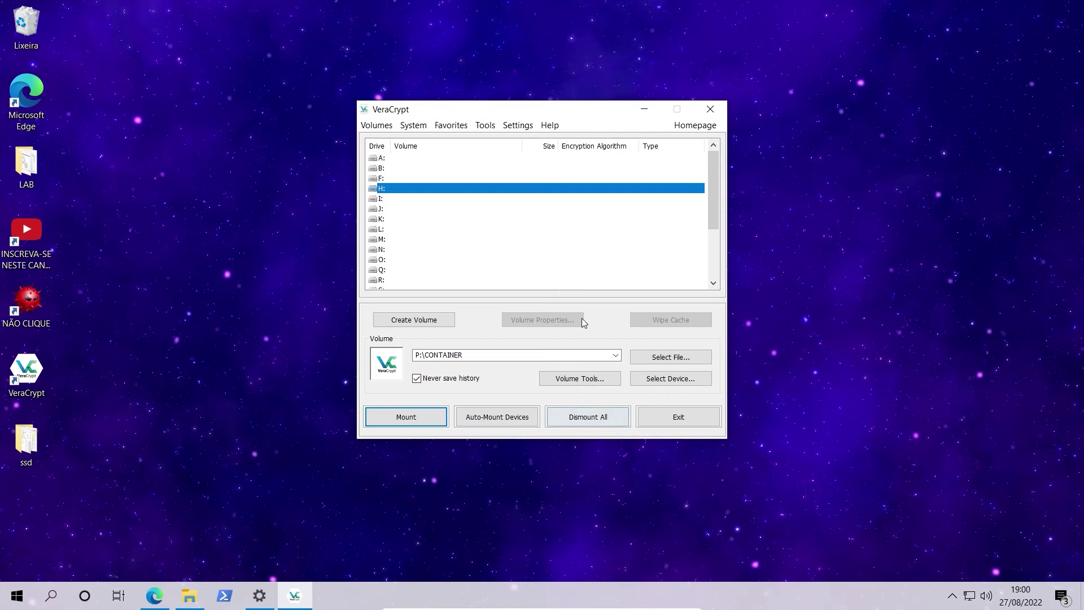
{"action": "left_click", "coordinate": [662, 360]}
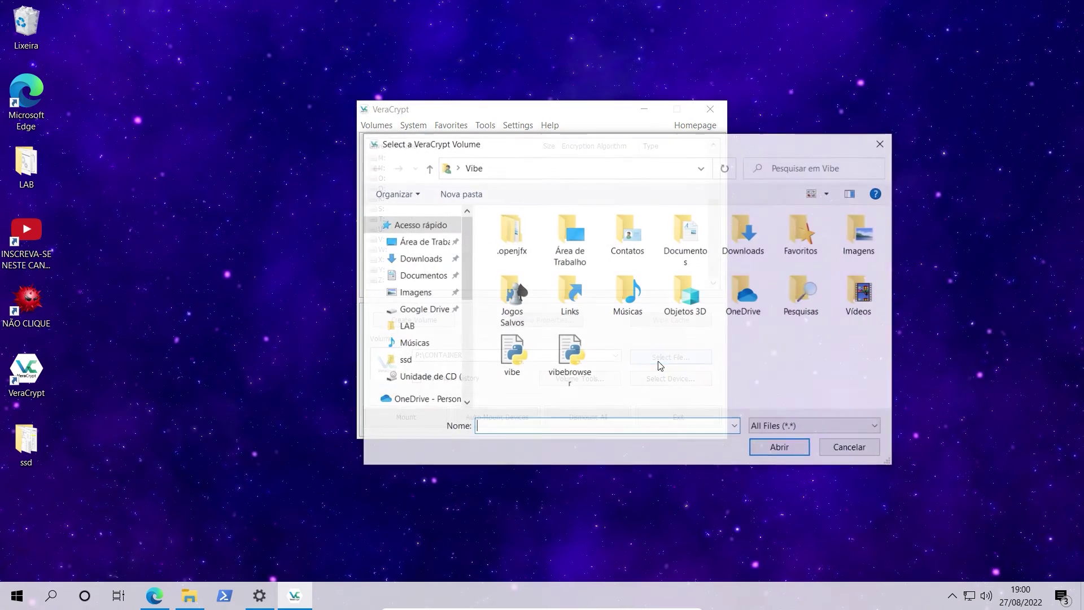
{"action": "scroll", "coordinate": [412, 361], "scroll_direction": "down", "scroll_amount": 4}
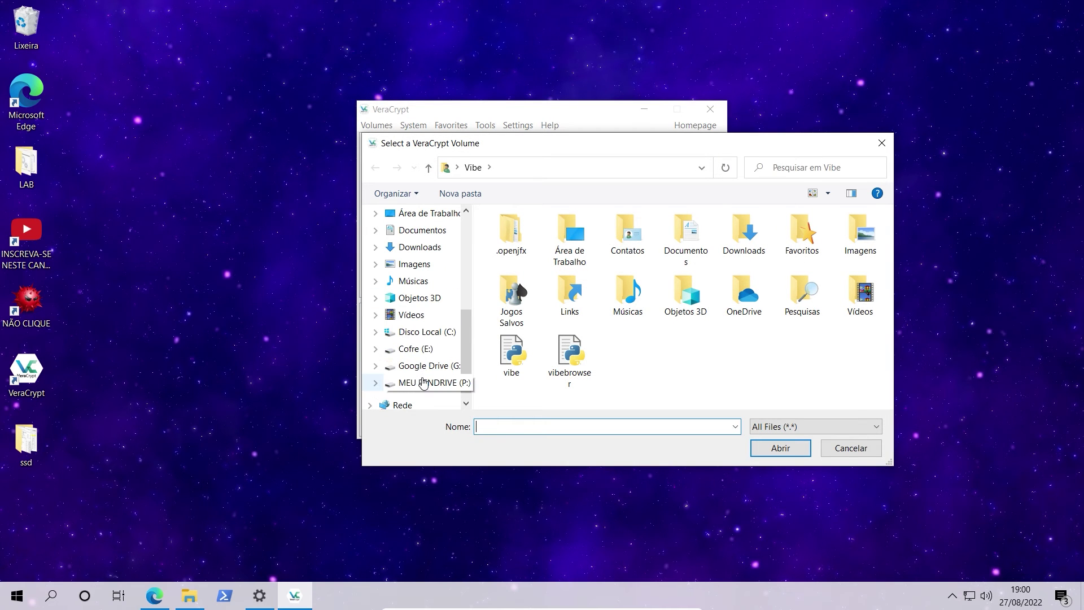
{"action": "left_click", "coordinate": [423, 383]}
{"action": "double_click", "coordinate": [534, 237]}
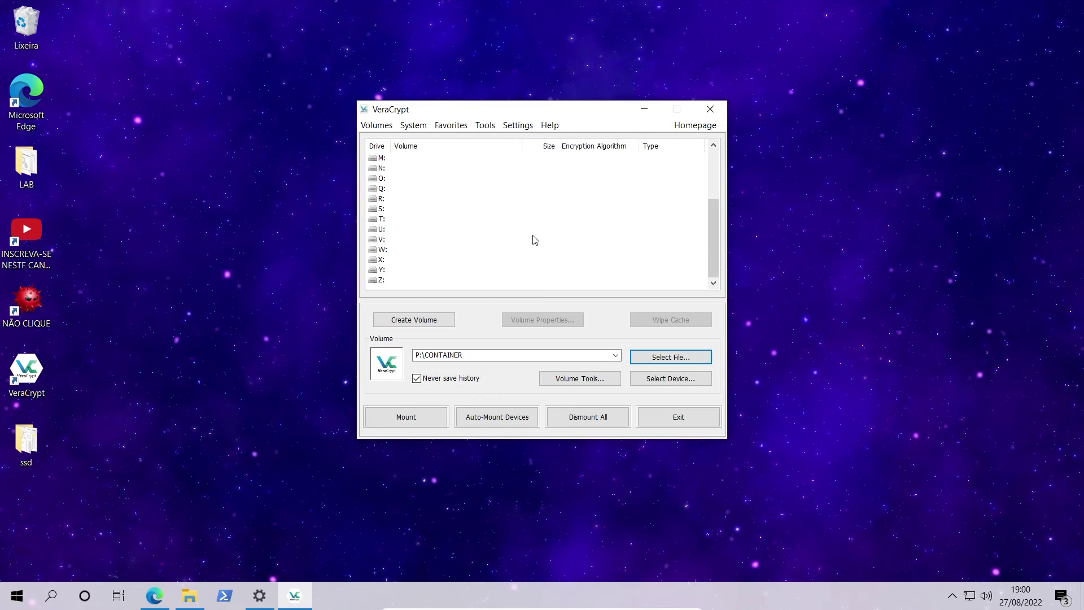
{"action": "left_click", "coordinate": [425, 422]}
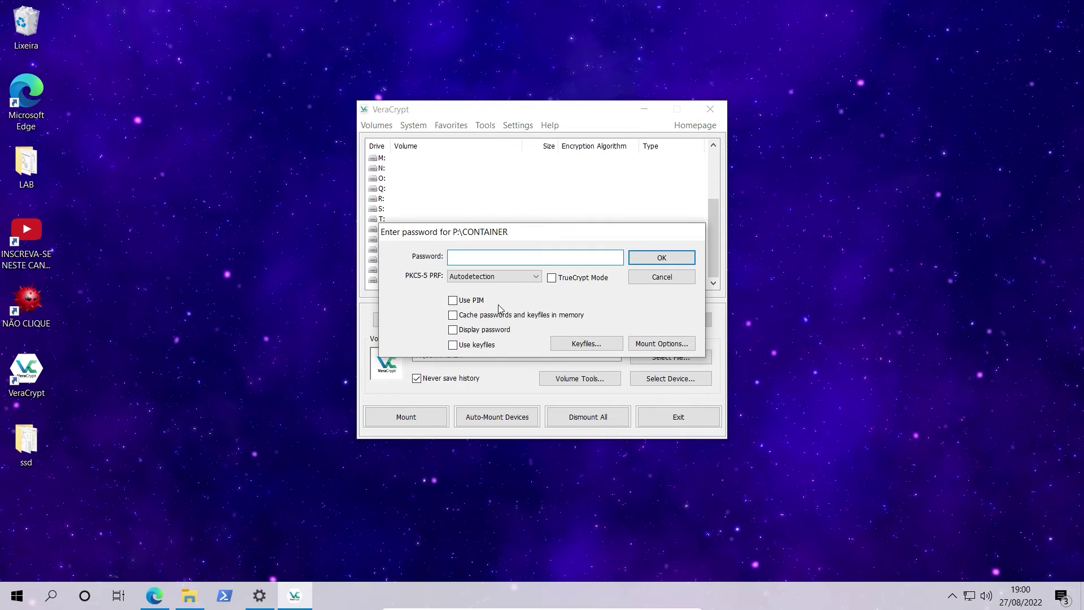
{"action": "type", "text": "1234567890"}
{"action": "left_click", "coordinate": [680, 263]}
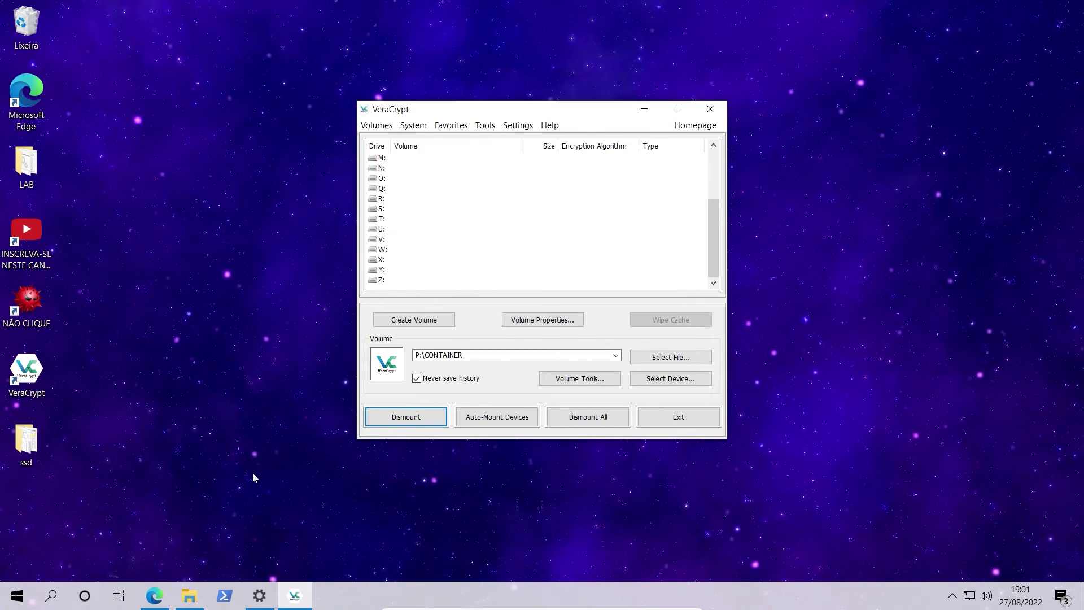
{"action": "left_click", "coordinate": [190, 597]}
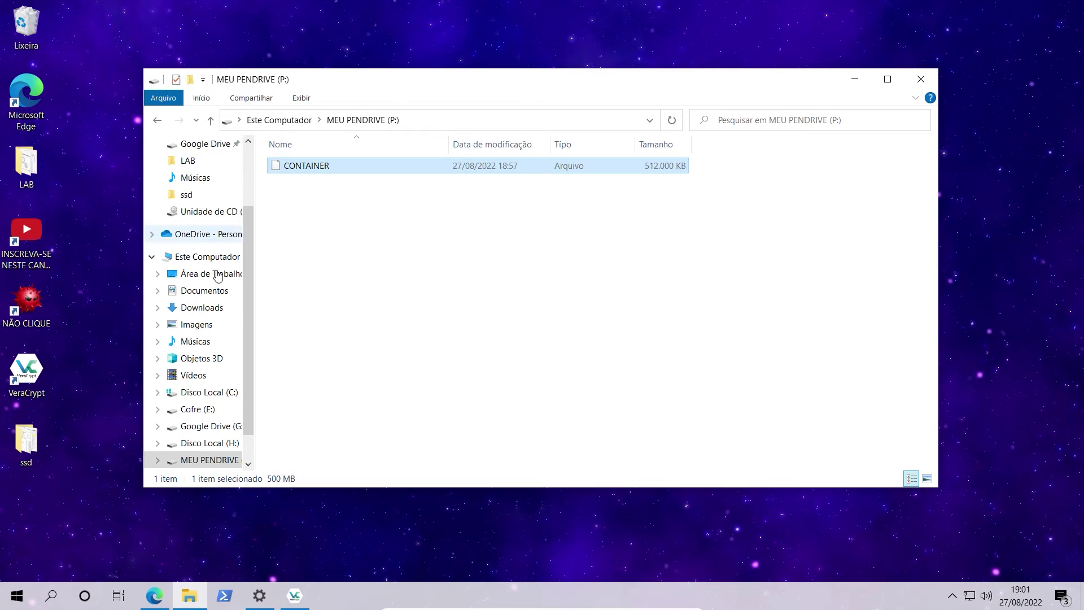
Open DOCUMENTOS on the mounted Disco Local (H:) drive to view its eight files.
{"action": "left_click", "coordinate": [212, 257]}
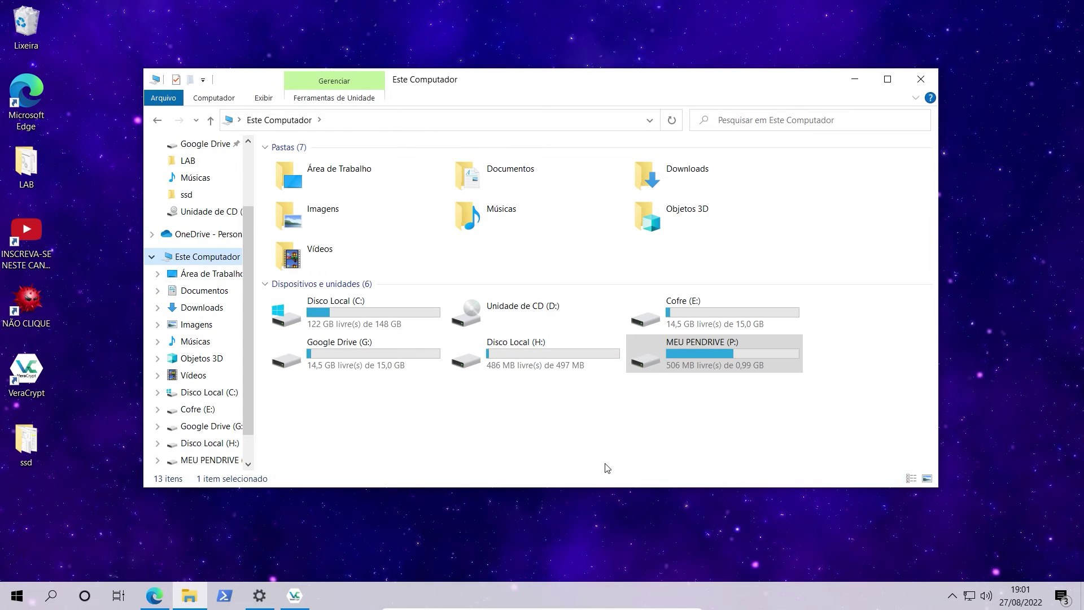
{"action": "double_click", "coordinate": [515, 366]}
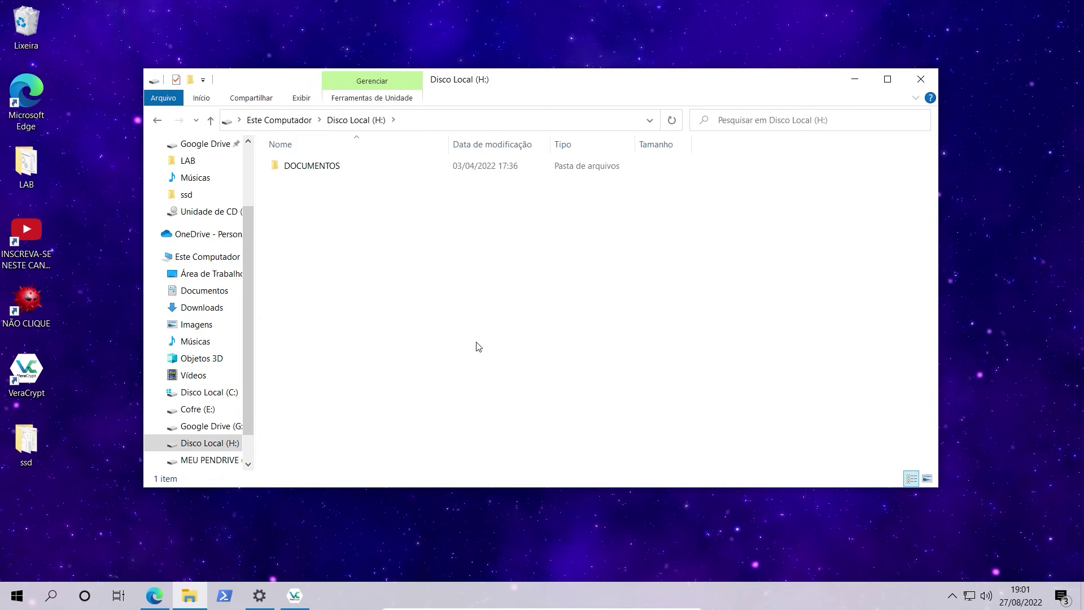
{"action": "double_click", "coordinate": [314, 175]}
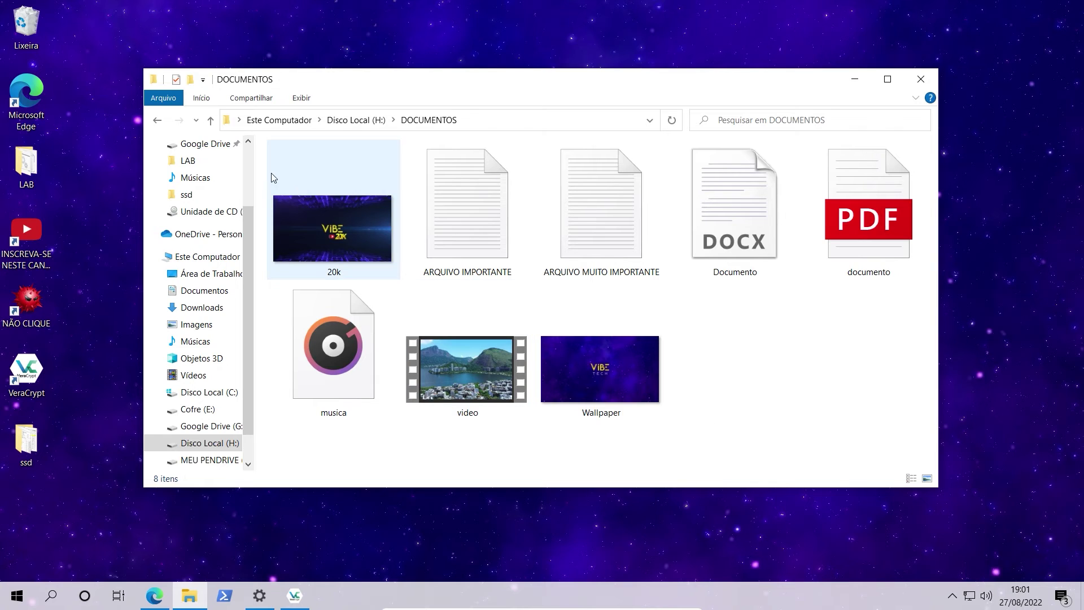
Open MEU PENDRIVE (P:), find CONTAINER won't open normally, then minimize Explorer.
{"action": "left_click", "coordinate": [158, 121]}
{"action": "left_click", "coordinate": [158, 121]}
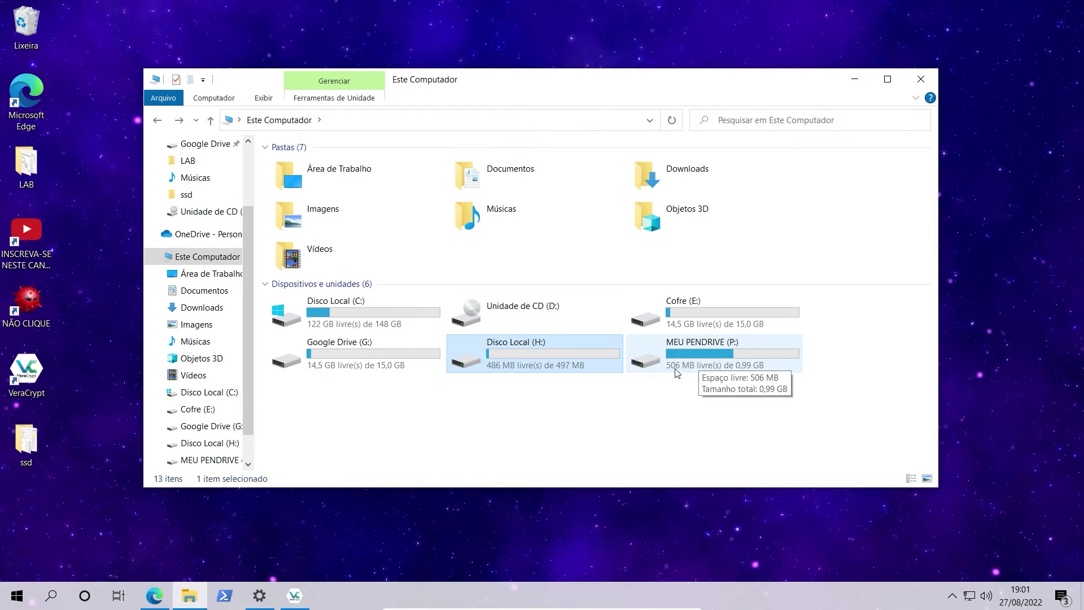
{"action": "double_click", "coordinate": [699, 366]}
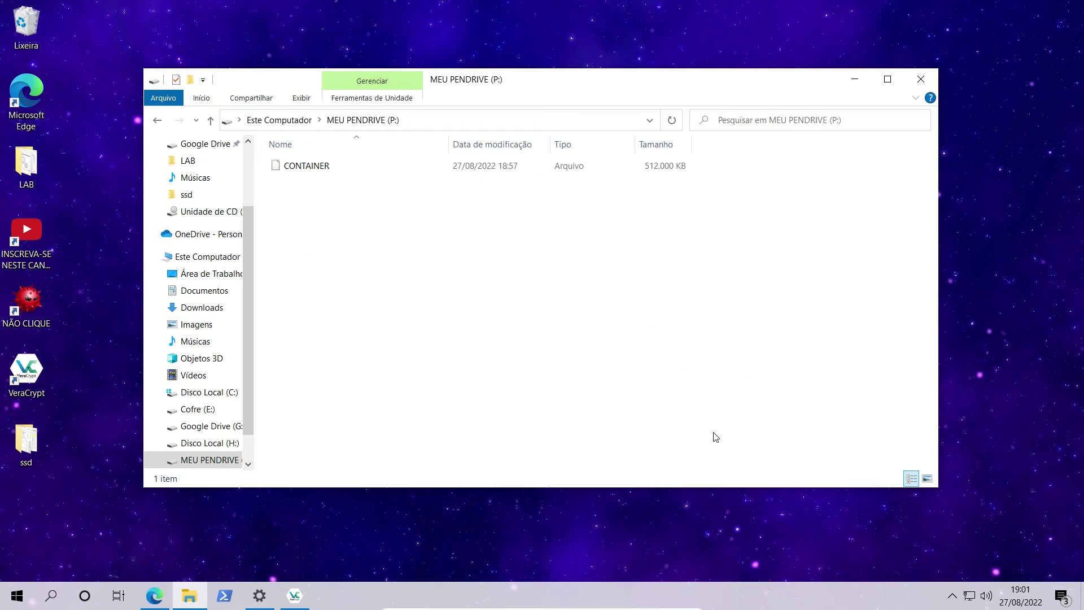
{"action": "double_click", "coordinate": [312, 169]}
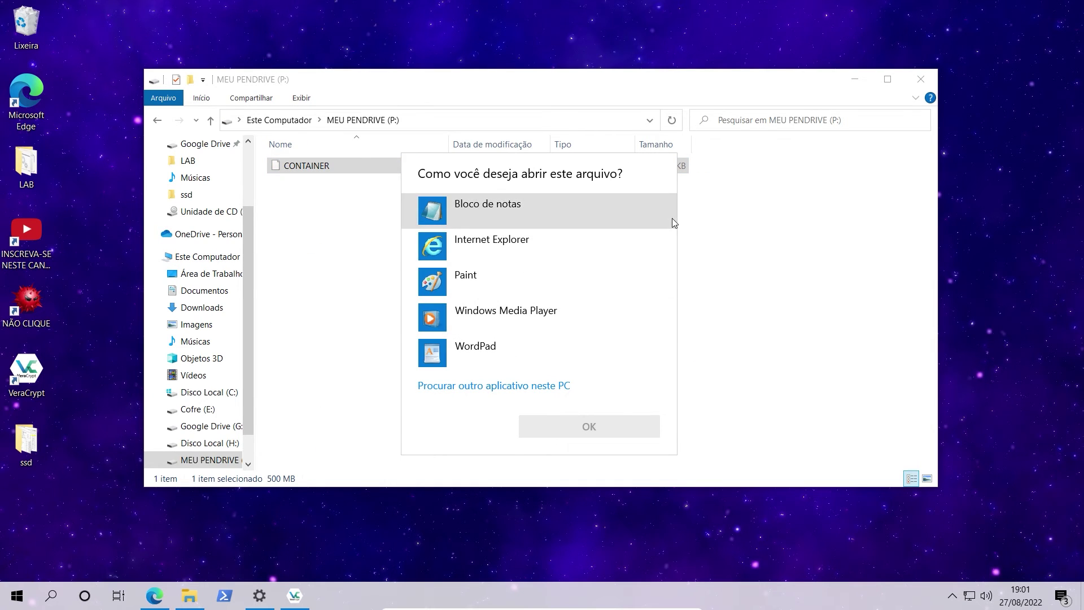
{"action": "left_click", "coordinate": [733, 288]}
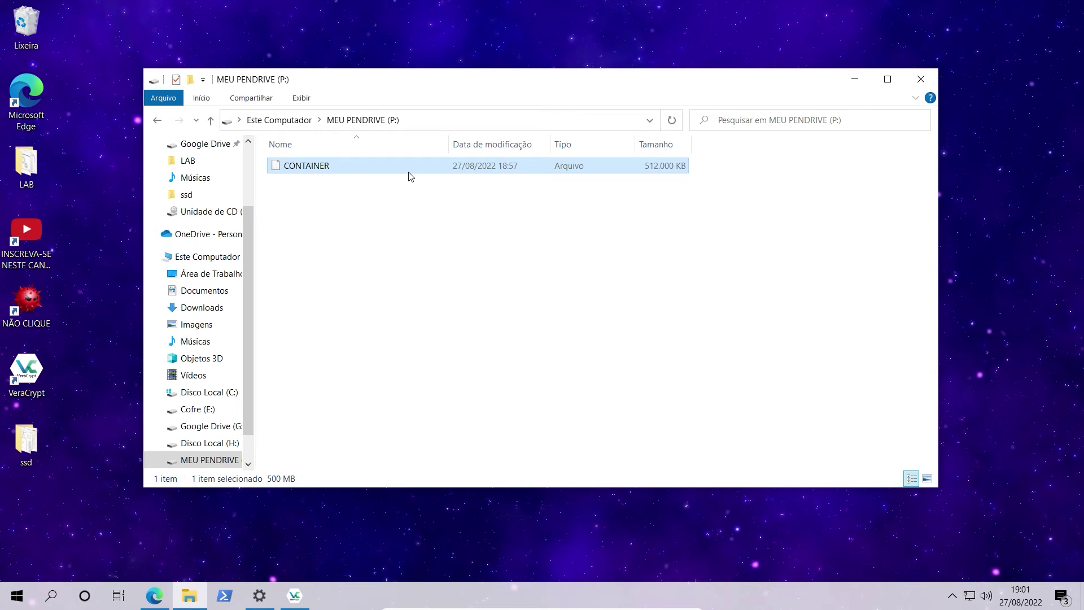
{"action": "left_click", "coordinate": [855, 79]}
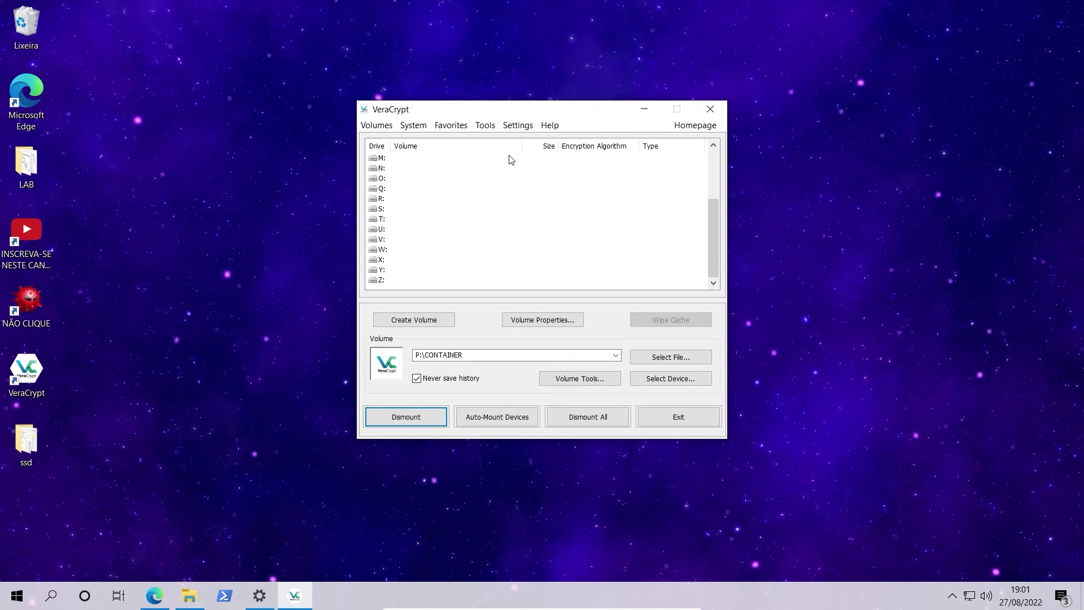
Browse VeraCrypt's System, Favorites, Tools, Volumes and Settings menus, then return to the pen drive window.
{"action": "left_click", "coordinate": [414, 125]}
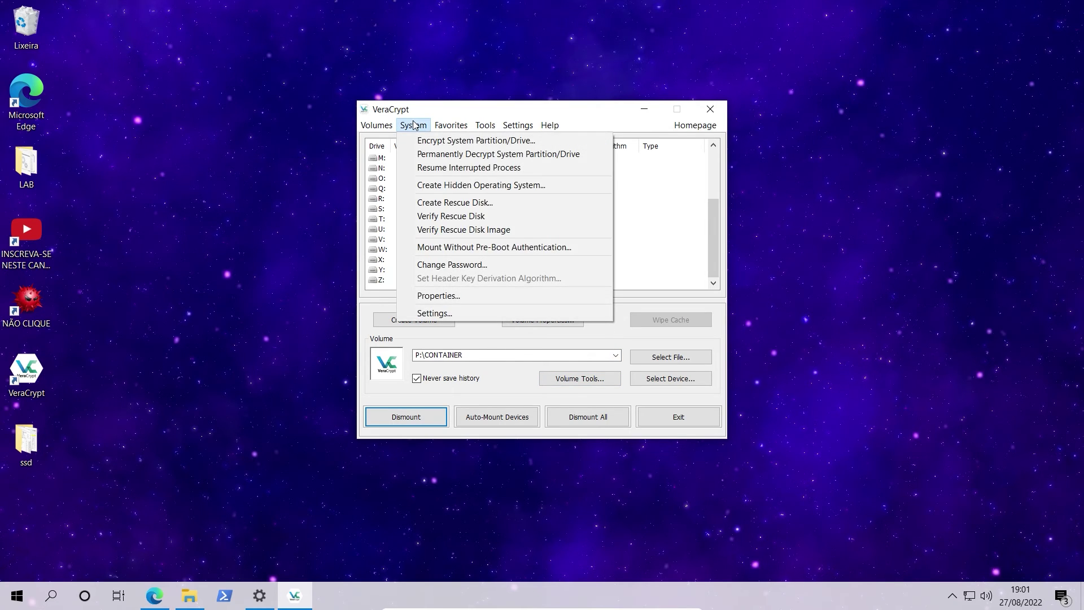
{"action": "mouse_move", "coordinate": [436, 128]}
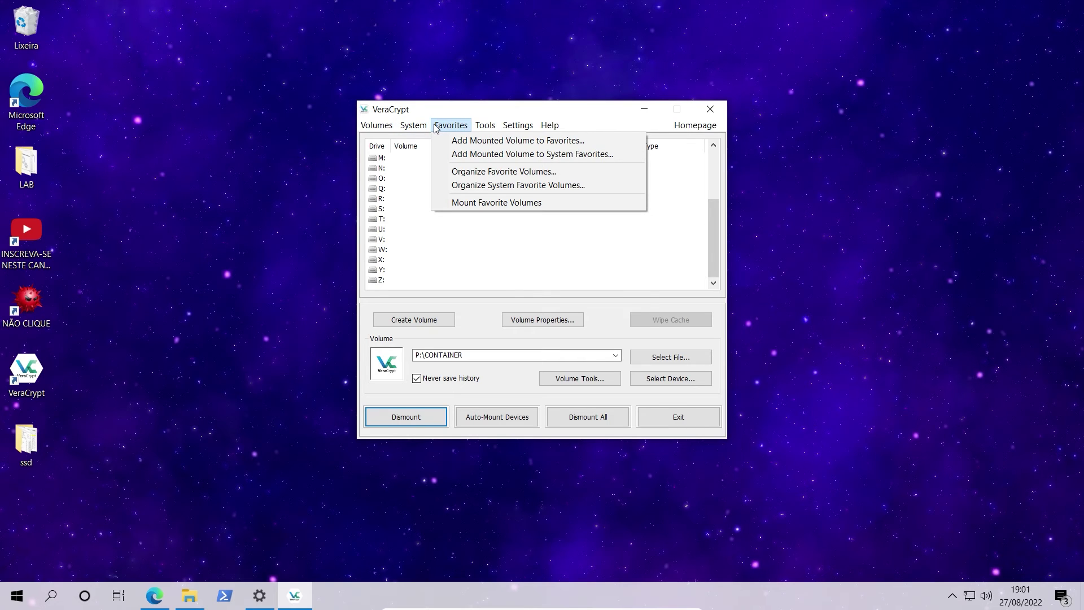
{"action": "mouse_move", "coordinate": [485, 125]}
{"action": "mouse_move", "coordinate": [372, 128]}
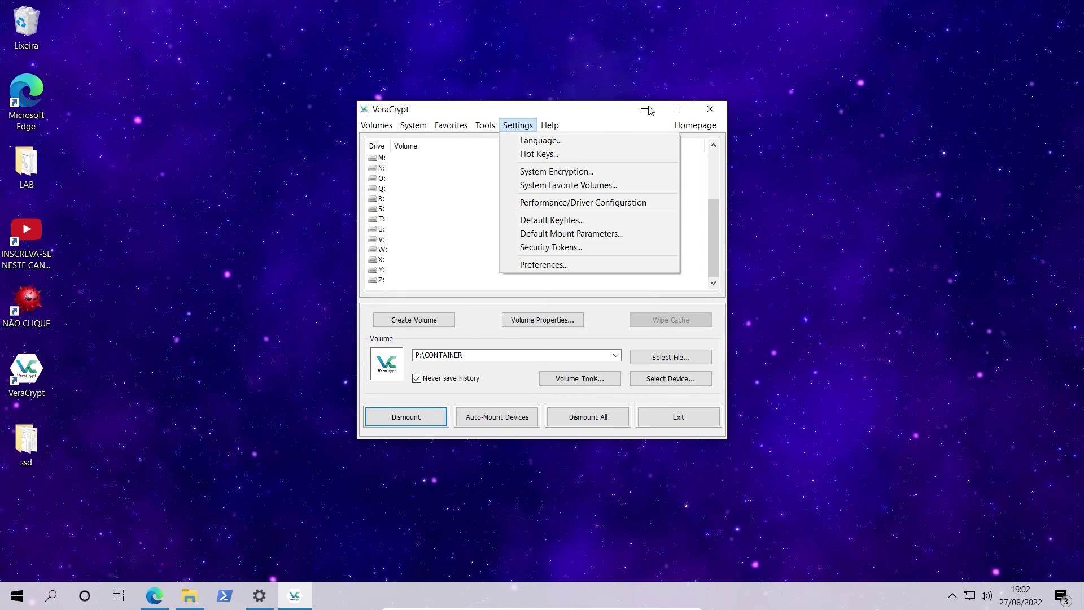
{"action": "left_click", "coordinate": [610, 119]}
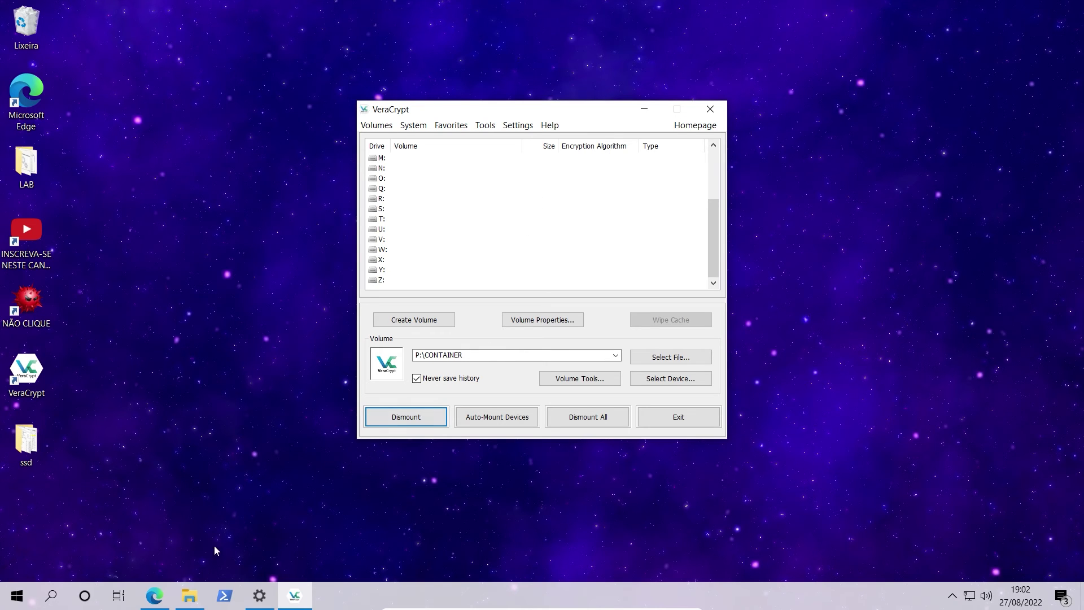
{"action": "left_click", "coordinate": [189, 596]}
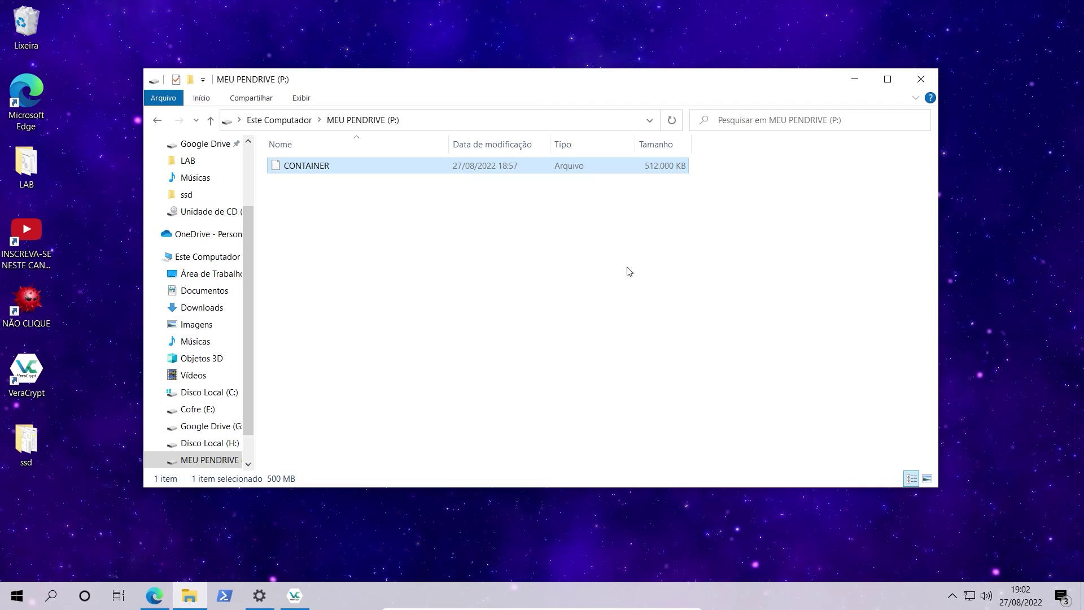
Minimize the MEU PENDRIVE (P:) Explorer window to show VeraCrypt again.
{"action": "left_click", "coordinate": [855, 79]}
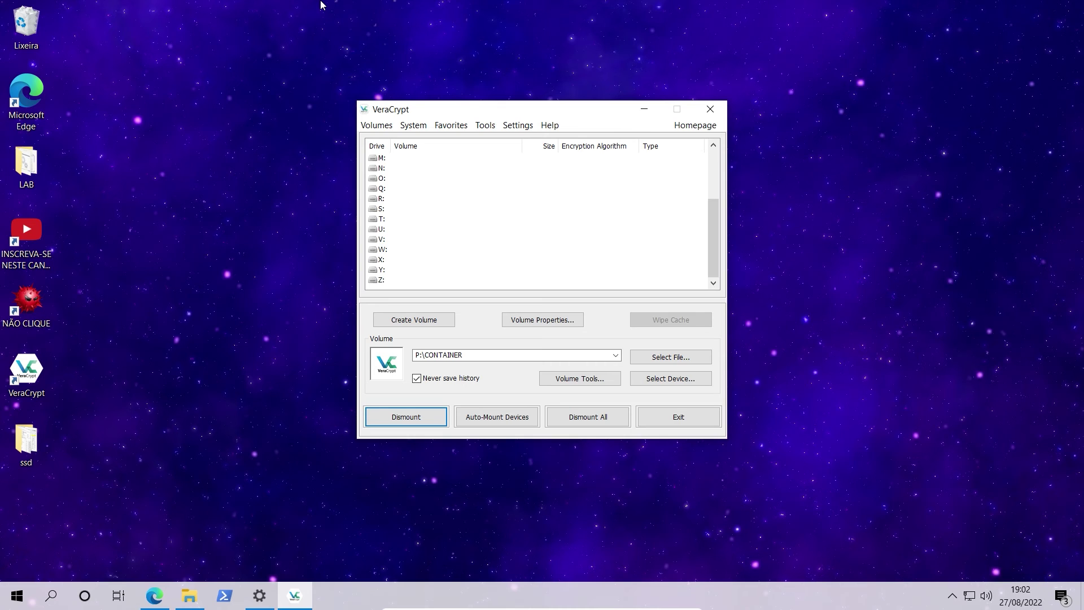
{"action": "double_click", "coordinate": [48, 443]}
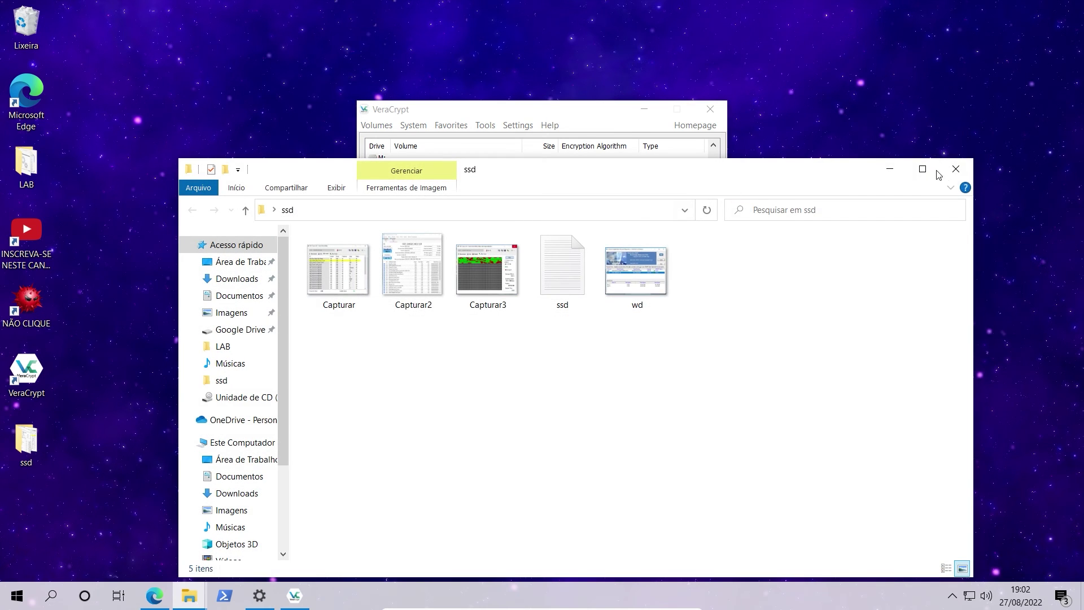
{"action": "left_click", "coordinate": [954, 170]}
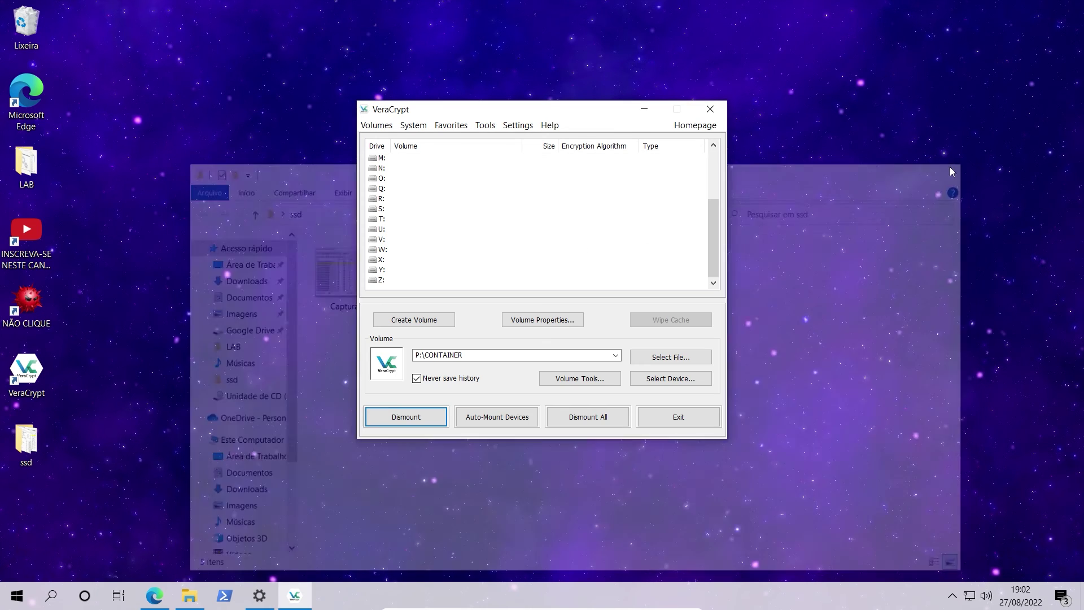
{"action": "left_click", "coordinate": [26, 165]}
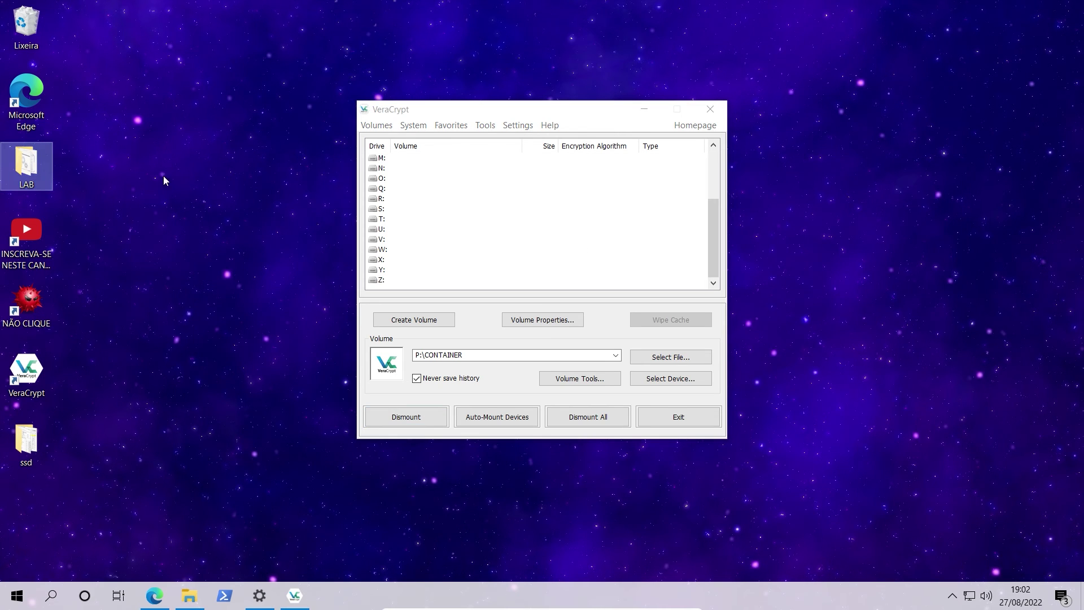
{"action": "double_click", "coordinate": [26, 165]}
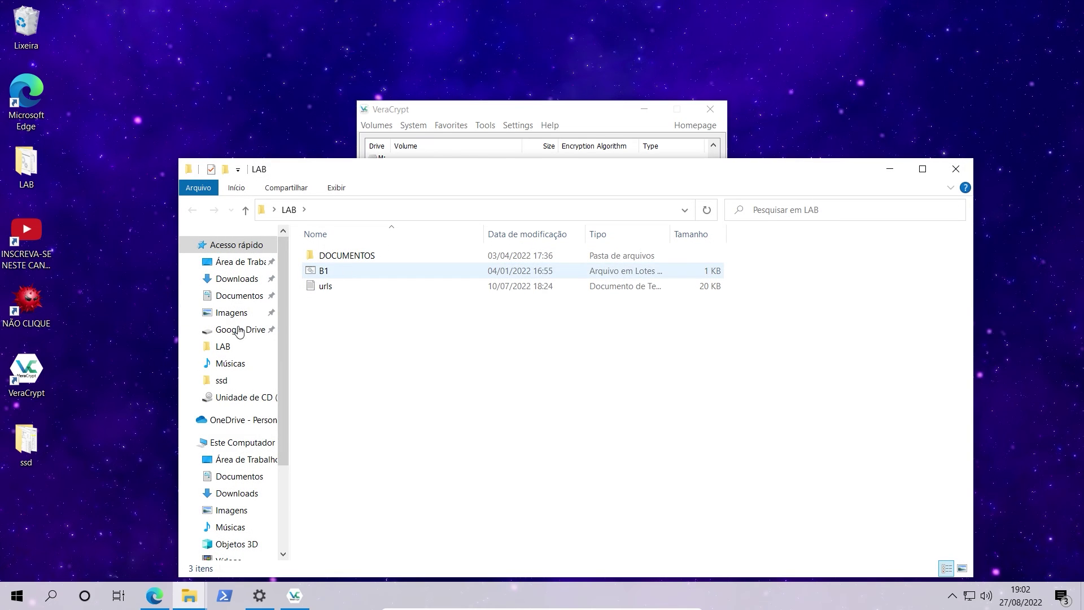
{"action": "scroll", "coordinate": [265, 446], "scroll_direction": "down", "scroll_amount": 1}
{"action": "left_click", "coordinate": [239, 553]}
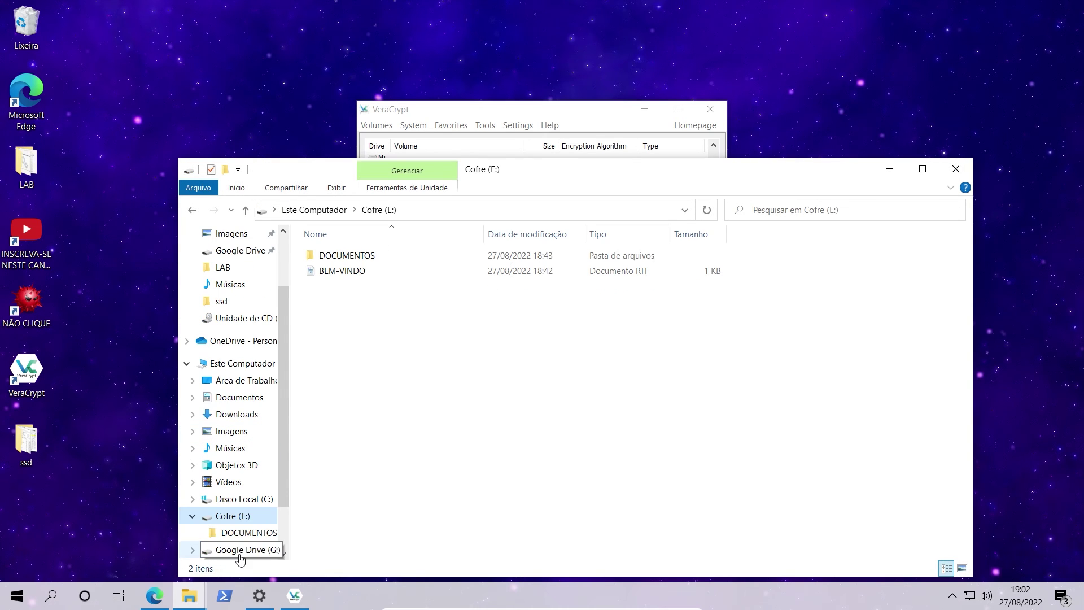
{"action": "scroll", "coordinate": [260, 497], "scroll_direction": "down", "scroll_amount": 1}
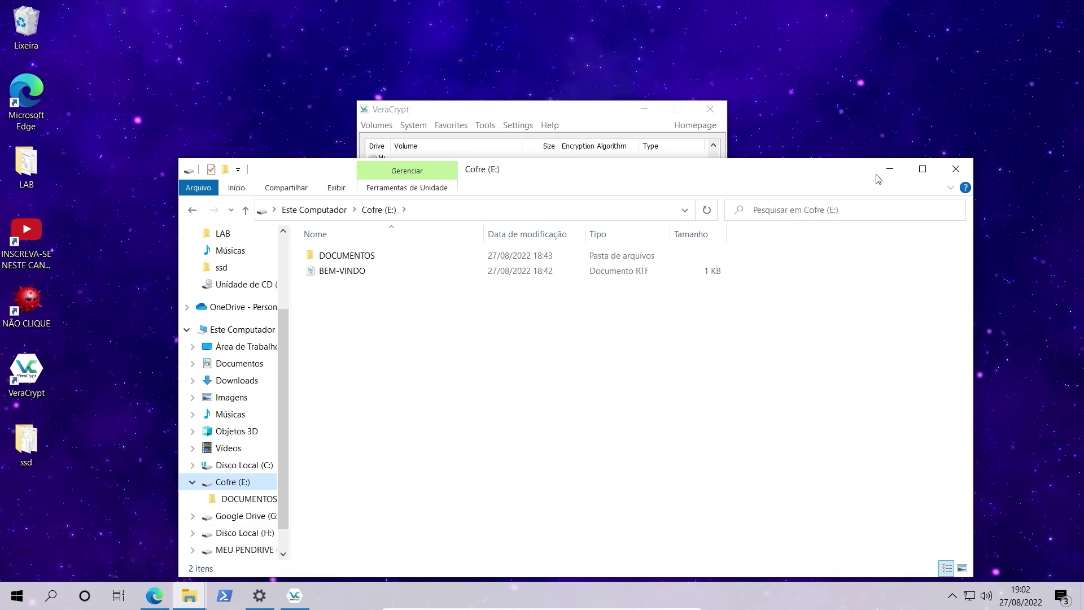
{"action": "left_click", "coordinate": [956, 169]}
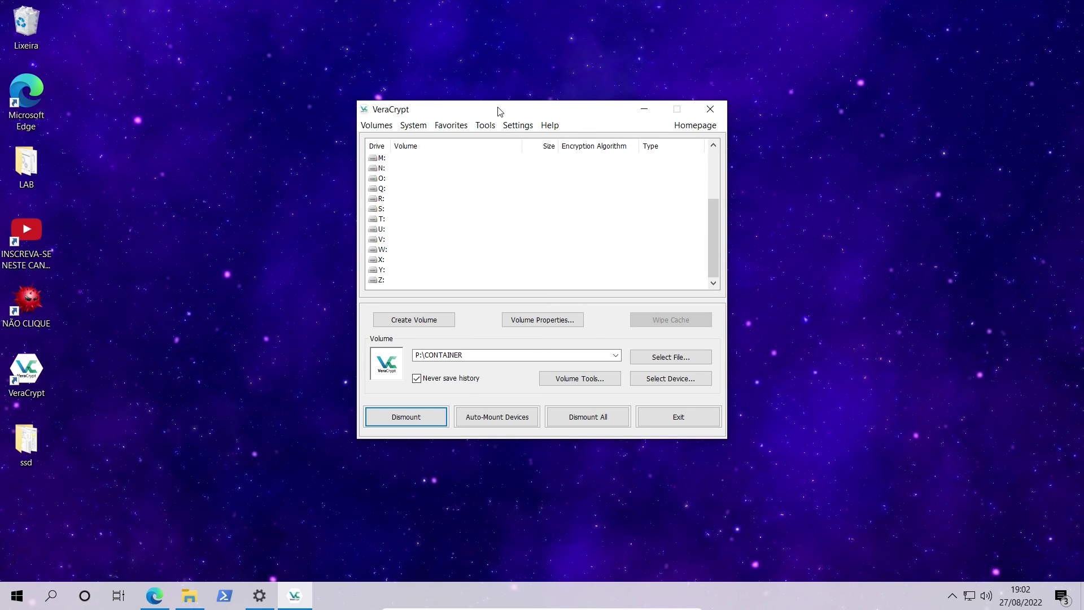